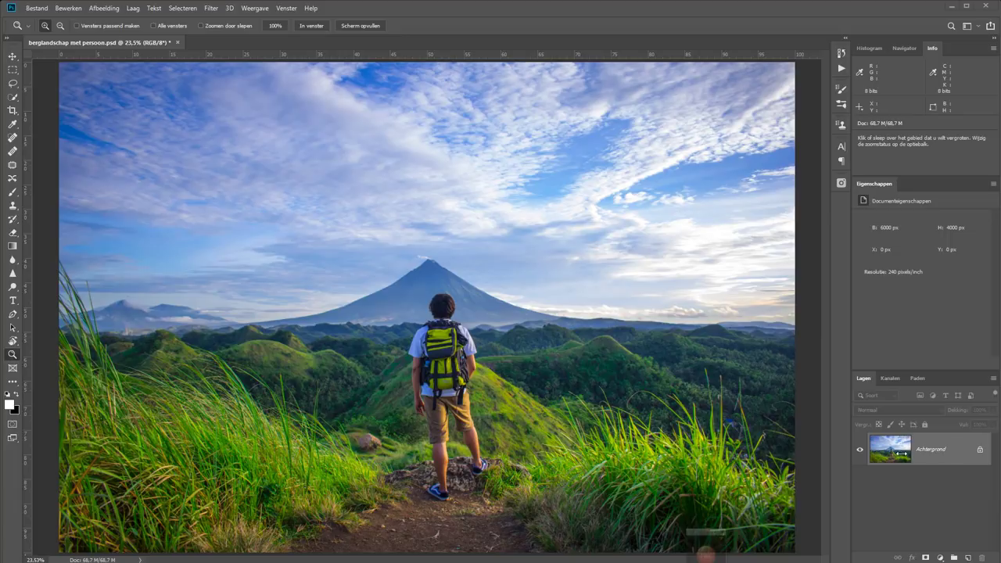
- Duplicate the Achtergrond photo into a new layer, Laag 1, with Ctrl+J
key(ctrl+j)
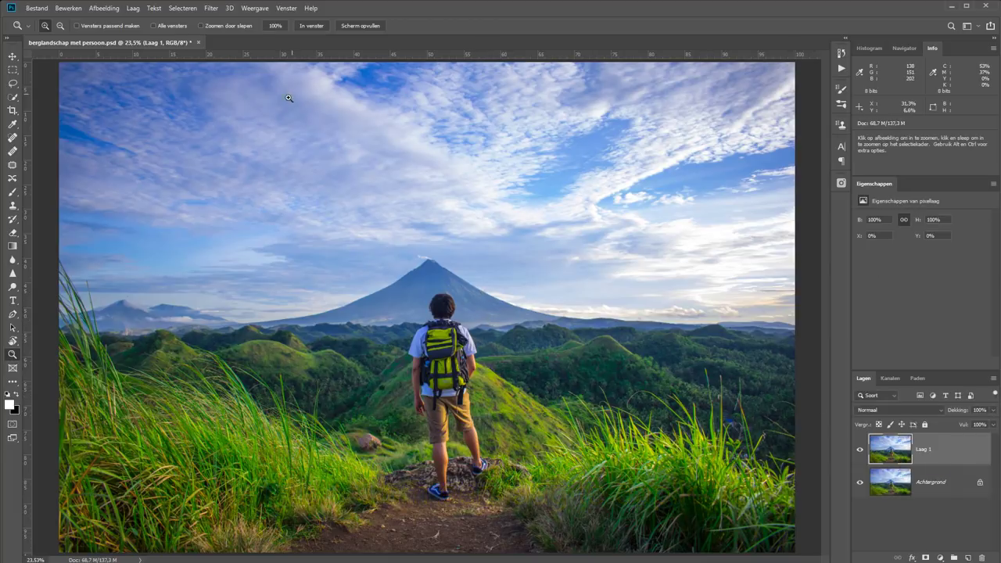
- Auto-select the hiker with Onderwerp selecteren and zoom in on him
key(w)
click(315, 26)
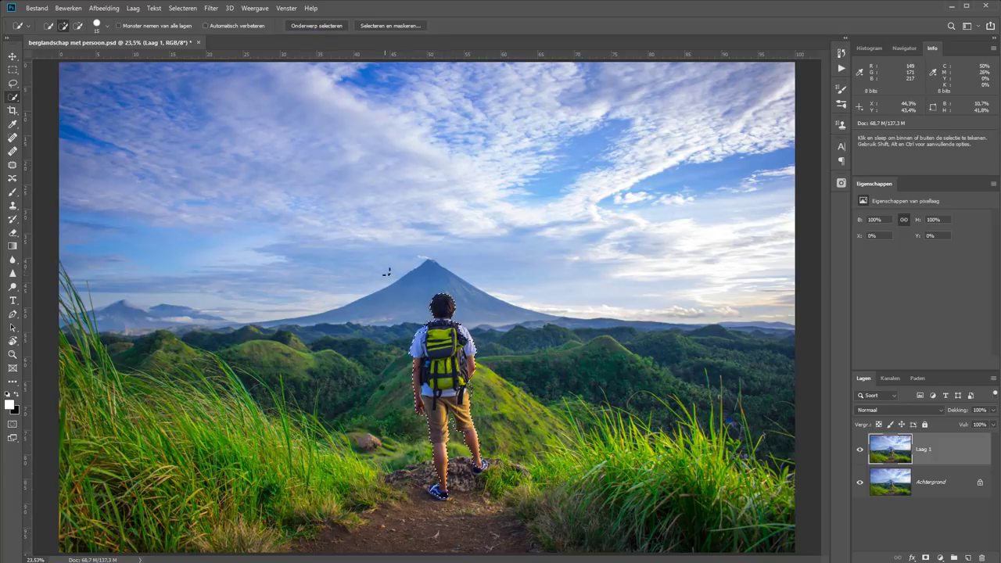
key(z)
drag(380, 265, 540, 518)
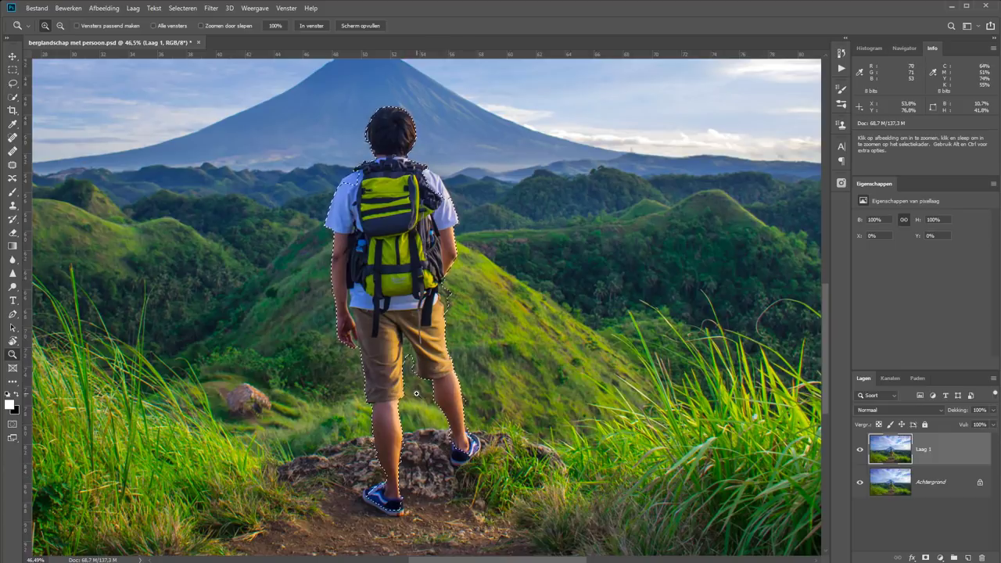
key(w)
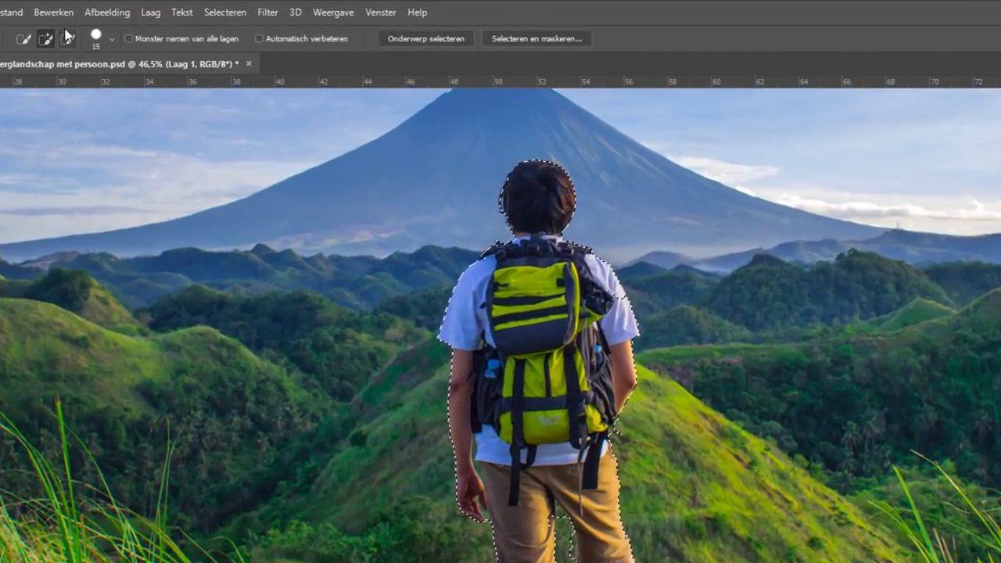
- Fill the hiker selection on Laag 1 using Vullen with Inhoud behouden
click(74, 10)
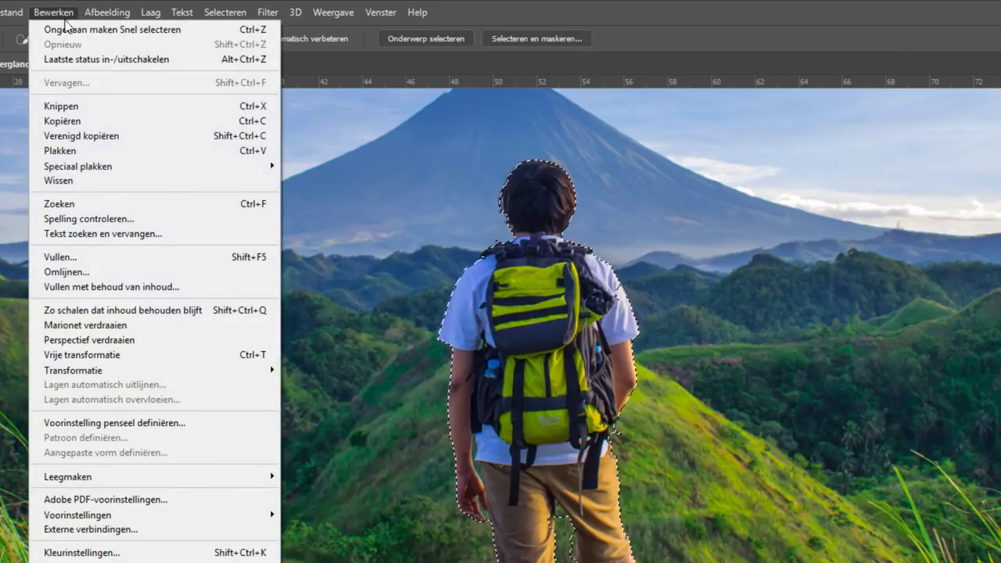
click(151, 259)
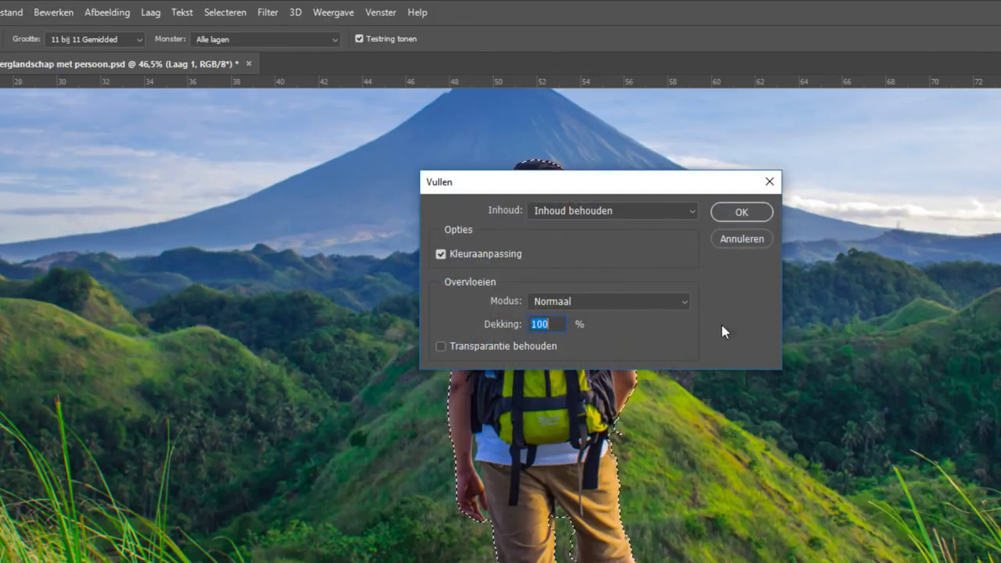
click(660, 216)
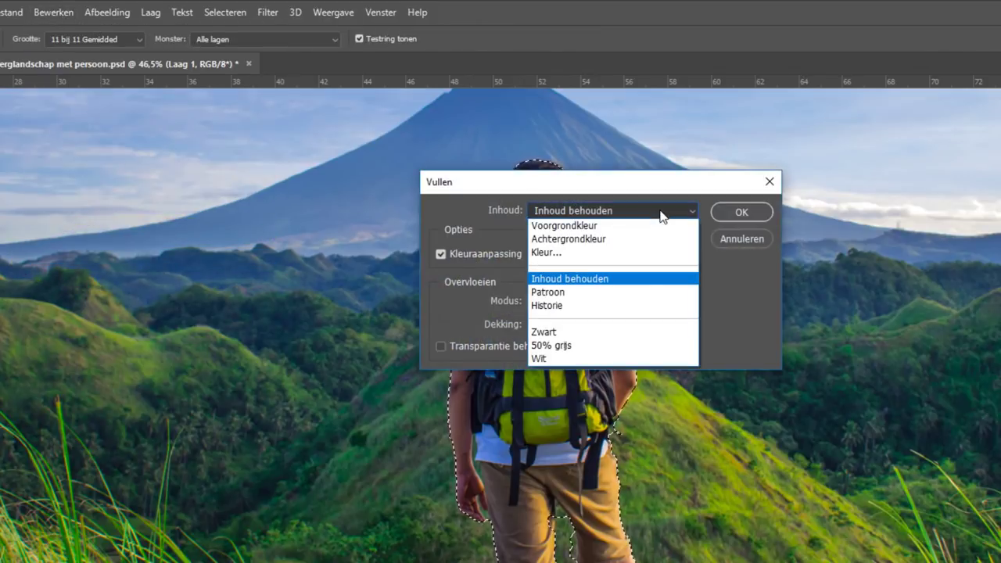
click(619, 279)
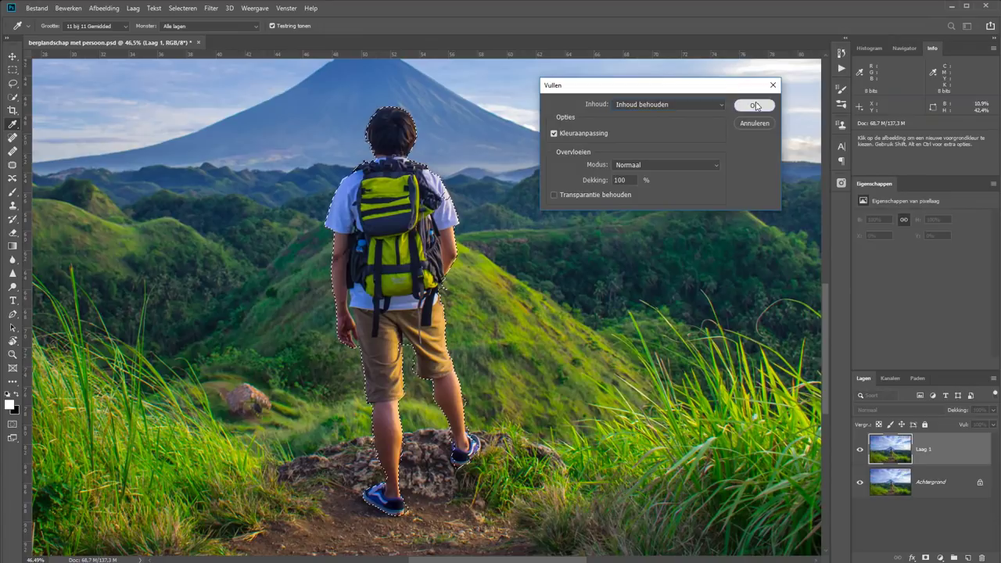
click(860, 126)
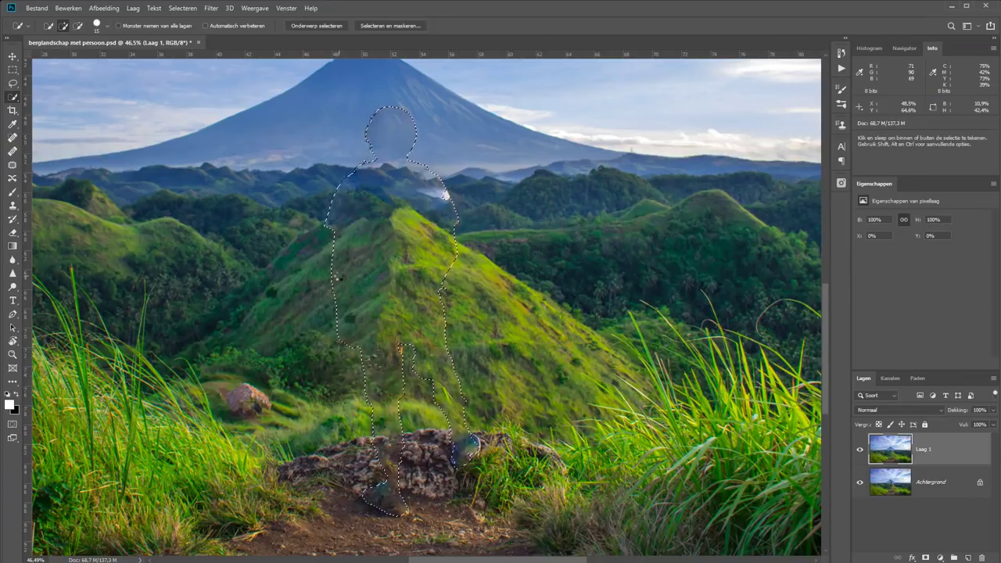
- Clear the selection, then expand the hiker selection by 30 pixels with Vergroten
key(ctrl+d)
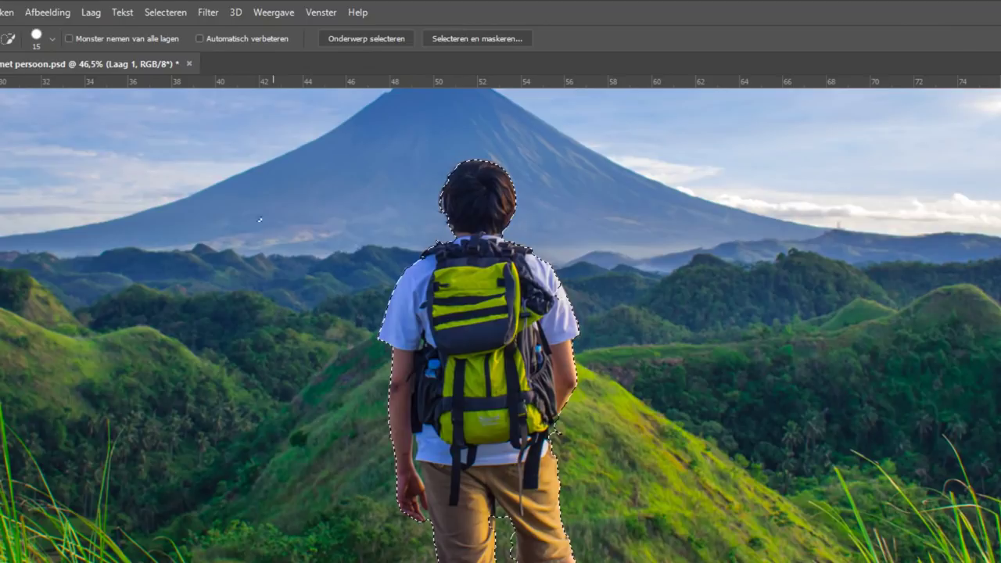
click(160, 13)
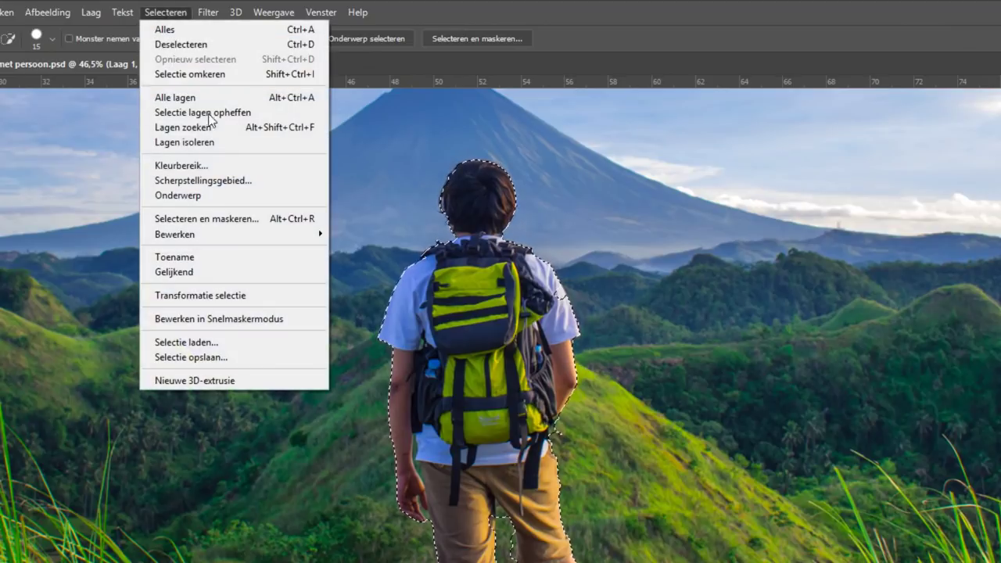
mouse_move(234, 234)
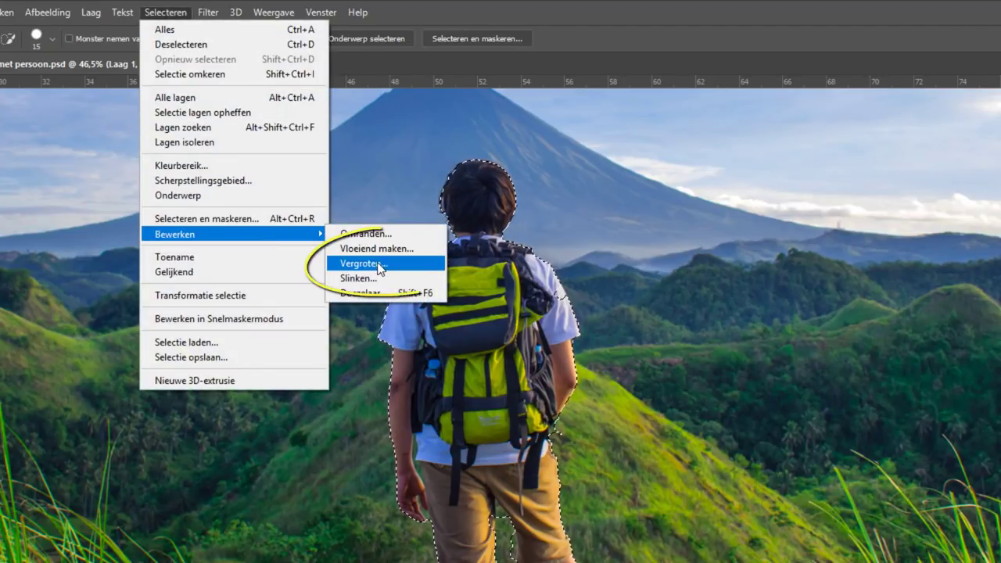
click(379, 266)
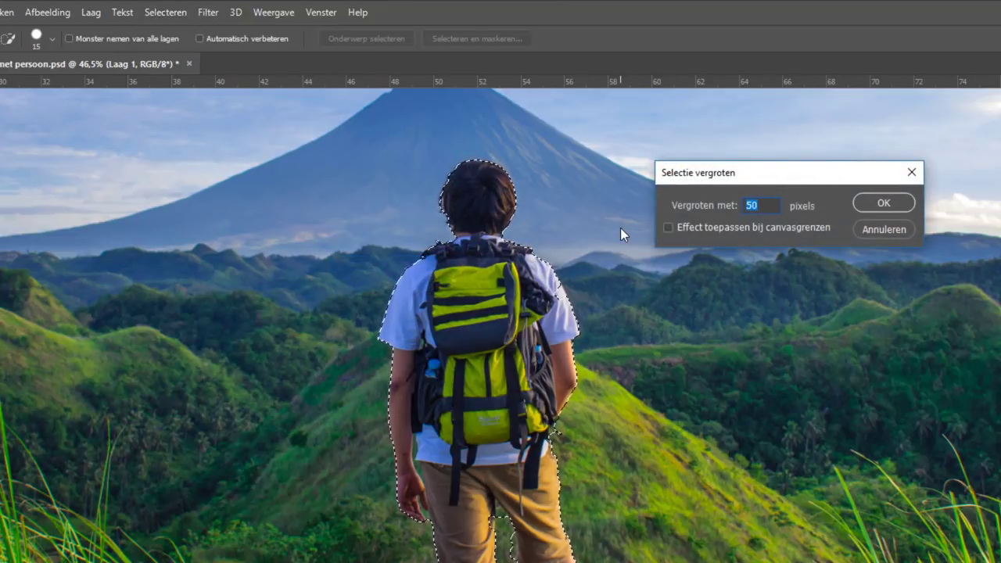
text(30)
key(Return)
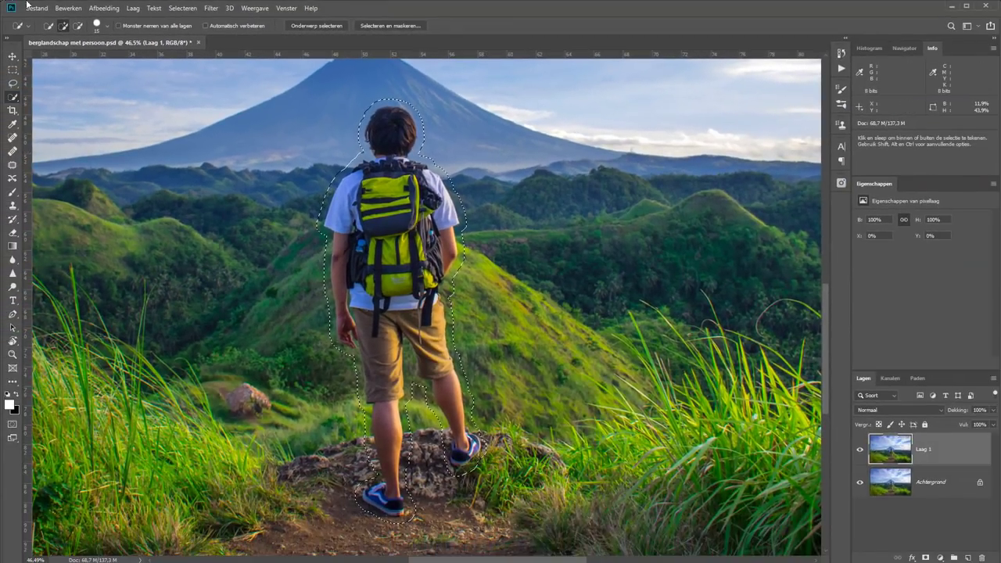
- Content-aware fill the enlarged hiker area, deselect, and hide Laag 1 for comparison
click(104, 8)
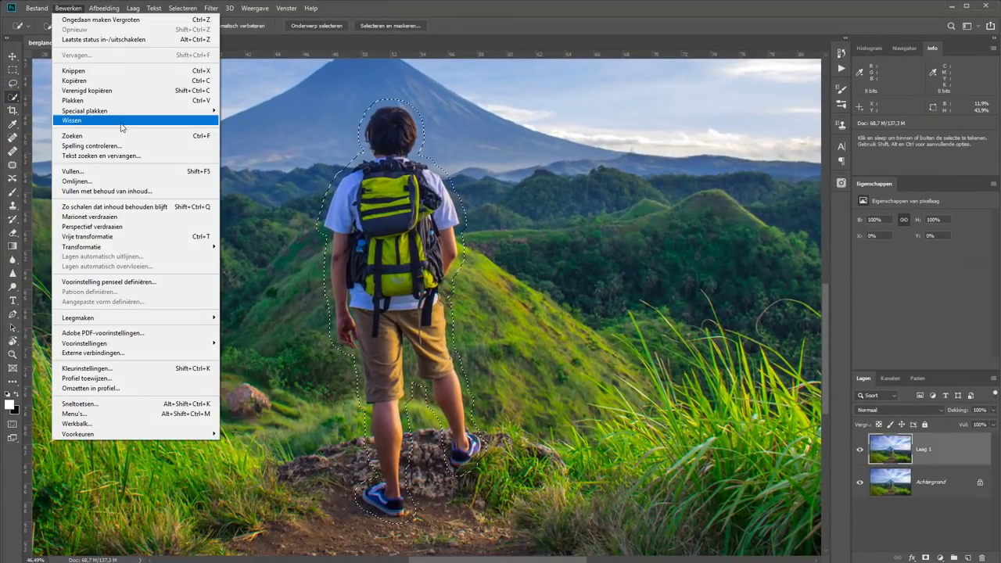
click(122, 170)
click(753, 104)
key(w)
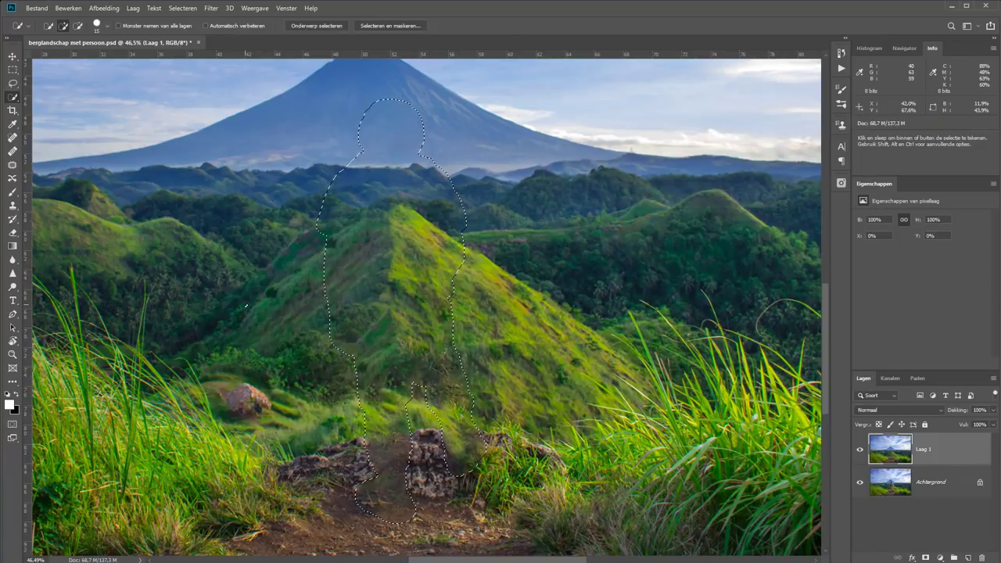
key(ctrl+d)
click(859, 450)
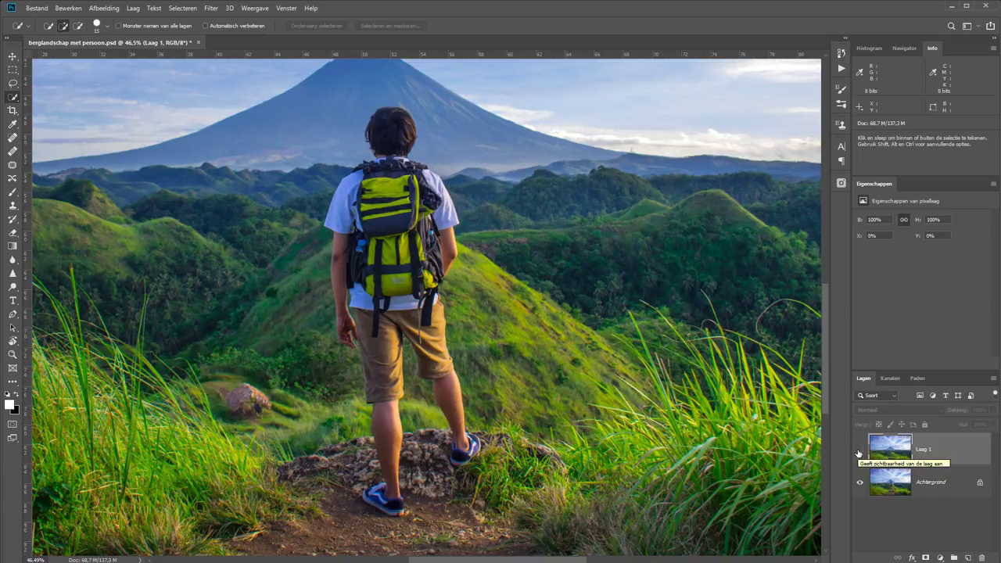
click(860, 452)
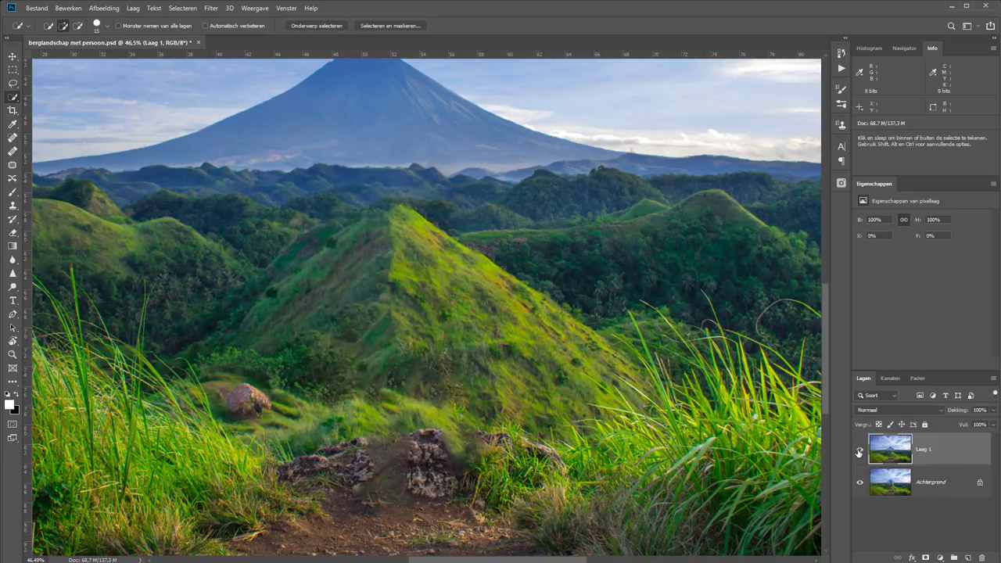
click(860, 452)
click(860, 451)
click(860, 451)
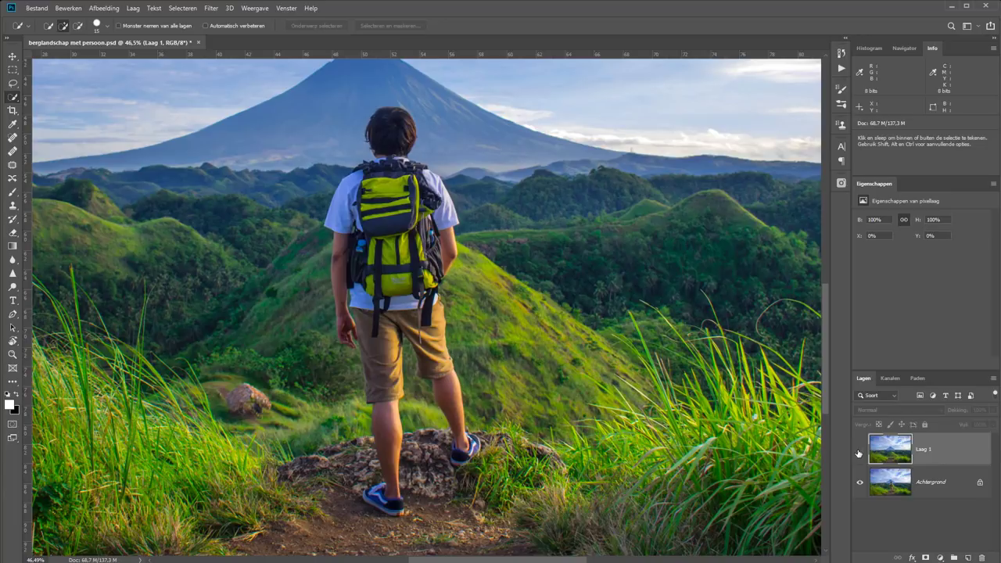
click(860, 451)
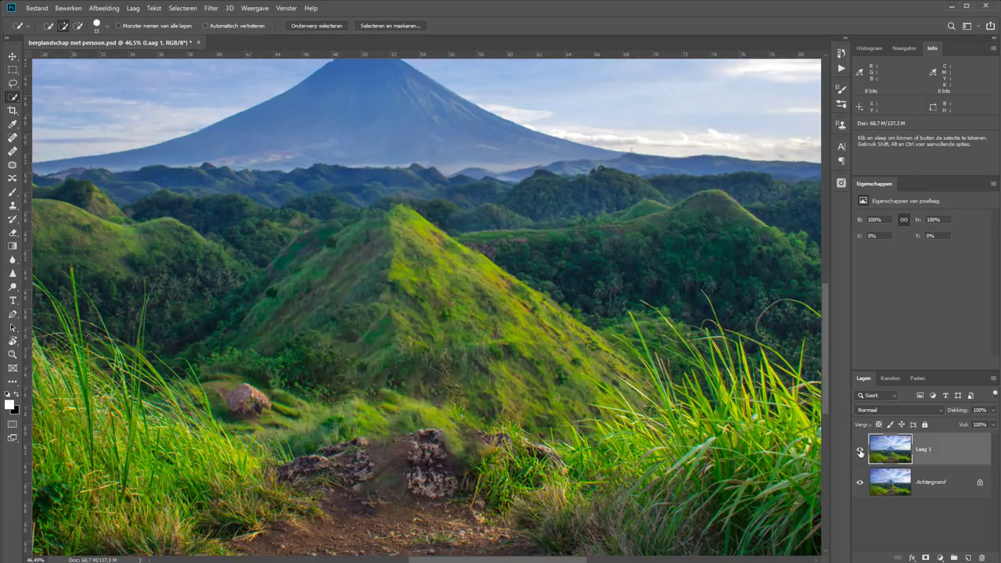
click(860, 452)
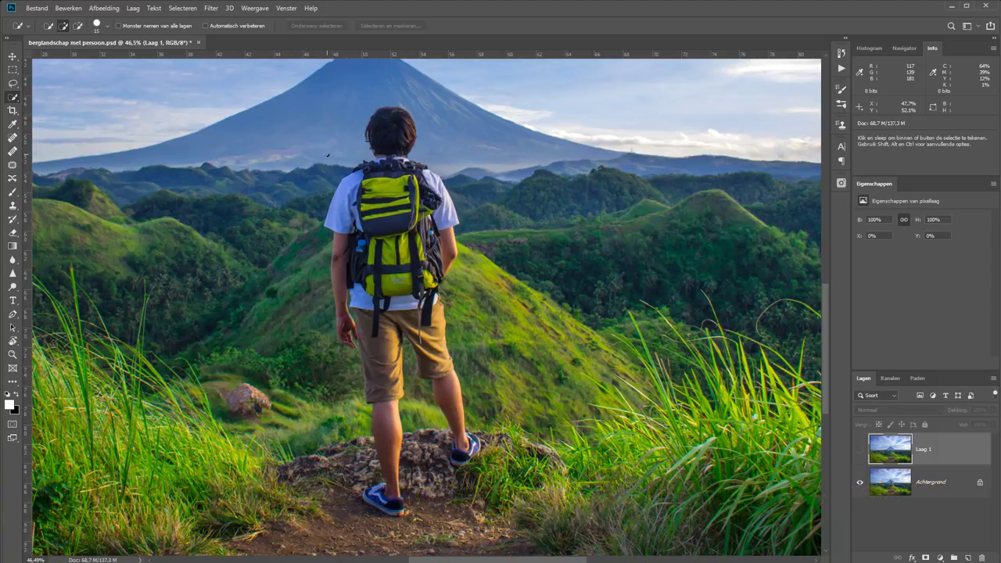
key(z)
- Auto-select the hiker on Achtergrond, subtracting the gap between his legs
click(317, 27)
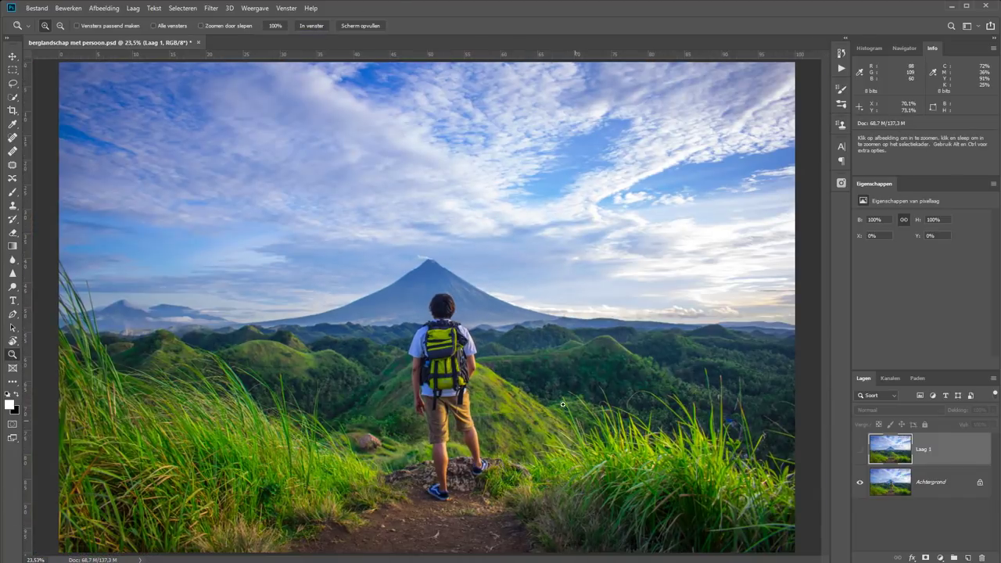
click(12, 97)
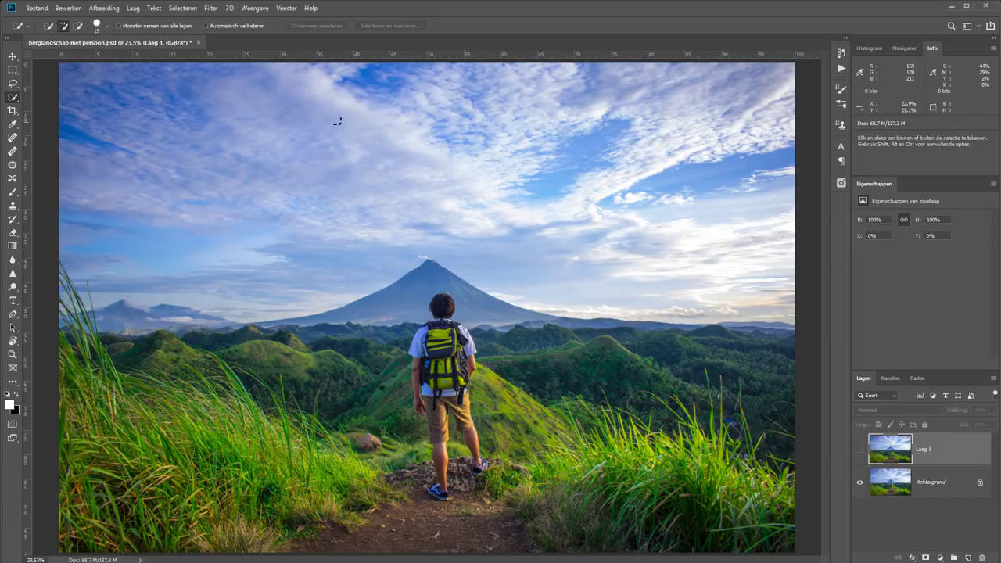
click(931, 482)
click(309, 26)
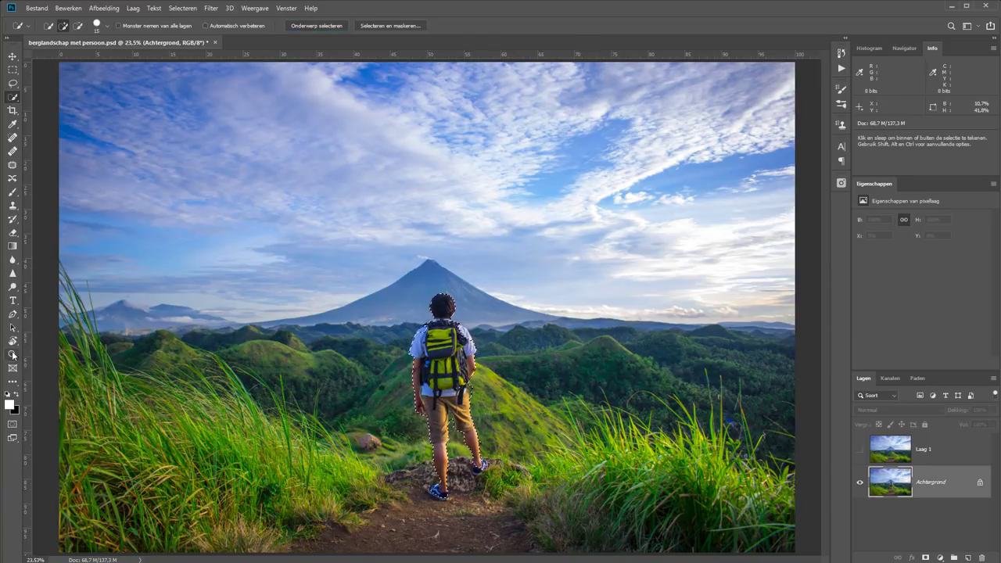
scroll(478, 498, up, 3)
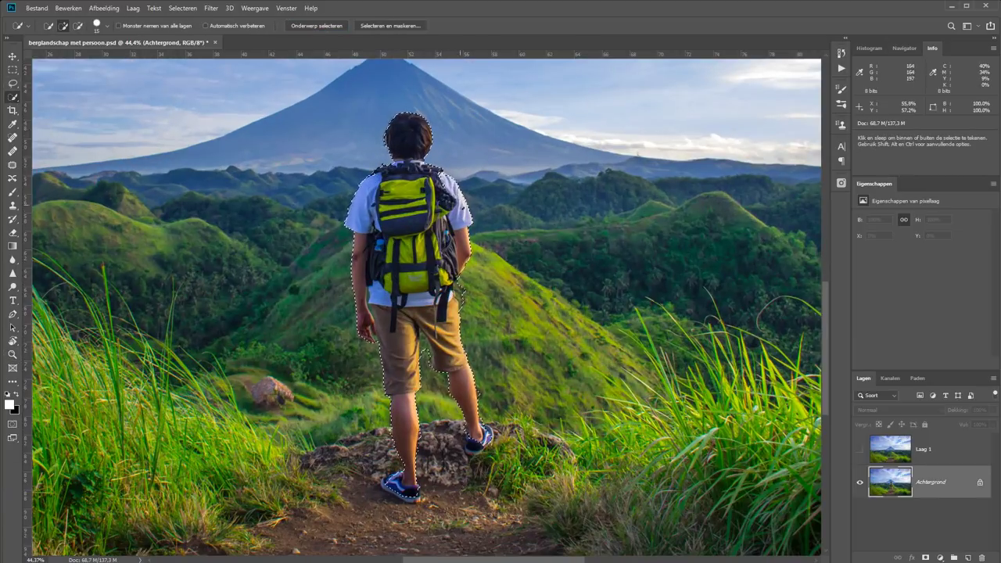
key(alt)
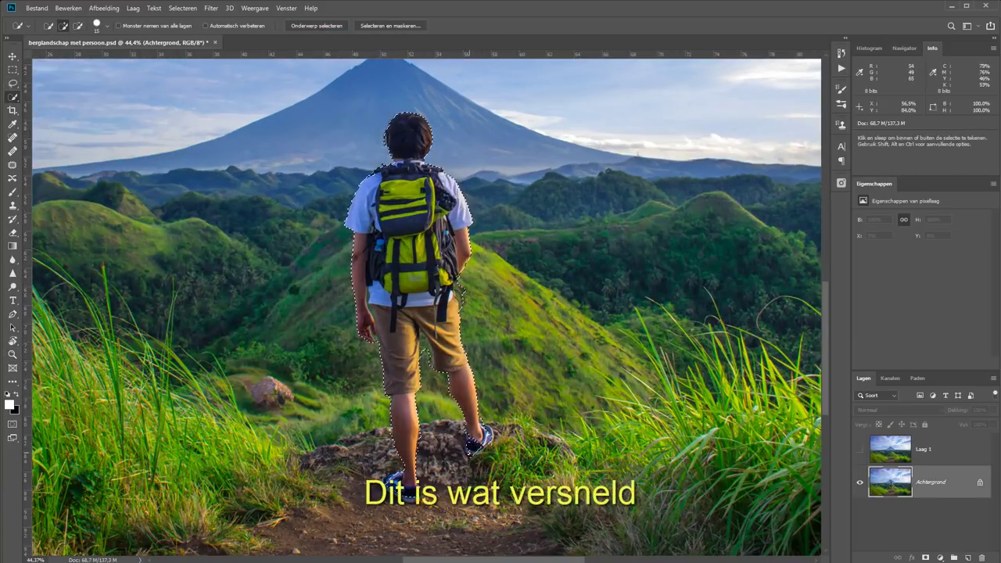
alt+click(432, 335)
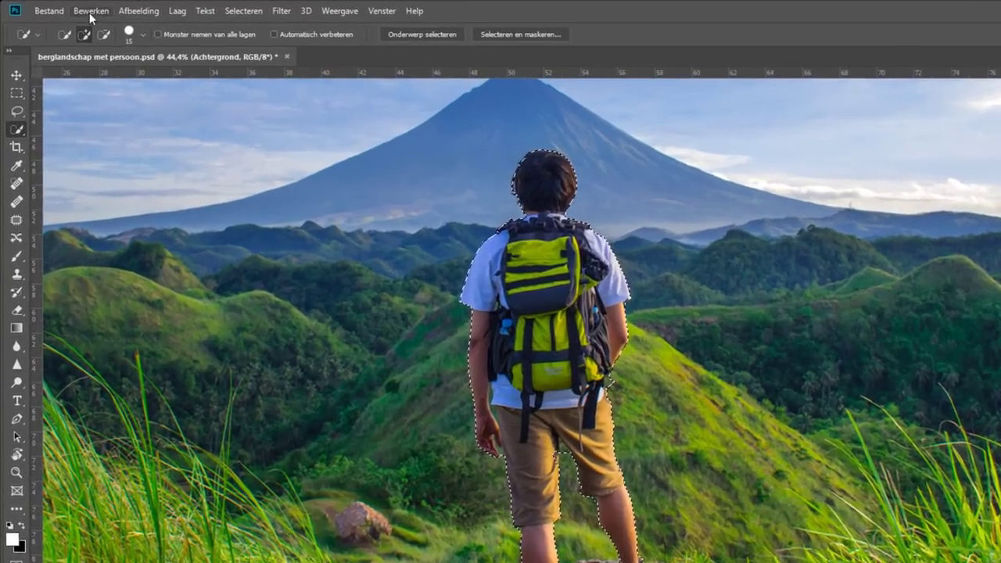
- Open Bewerken > Vullen met behoud van inhoud for the hiker selection
click(75, 10)
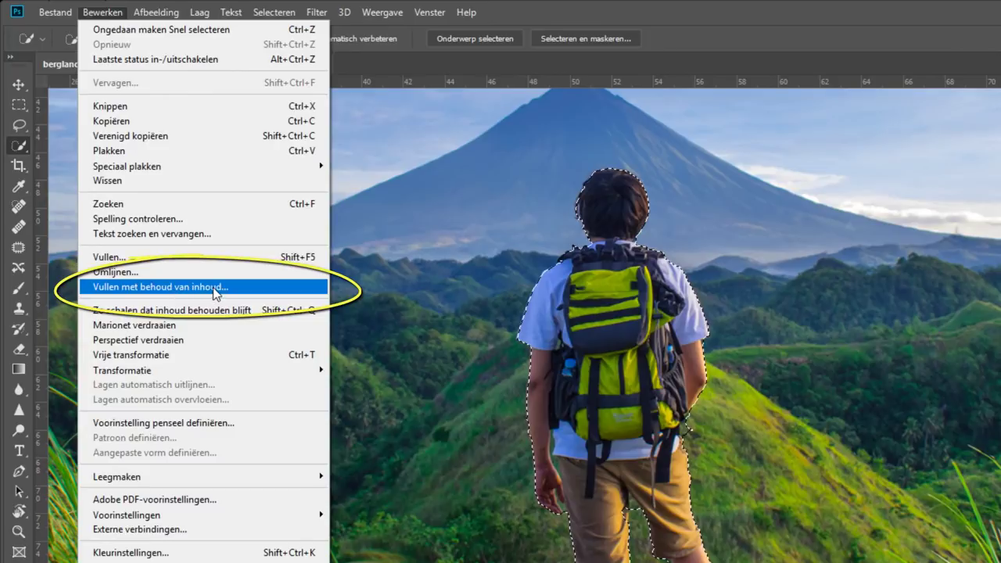
click(215, 289)
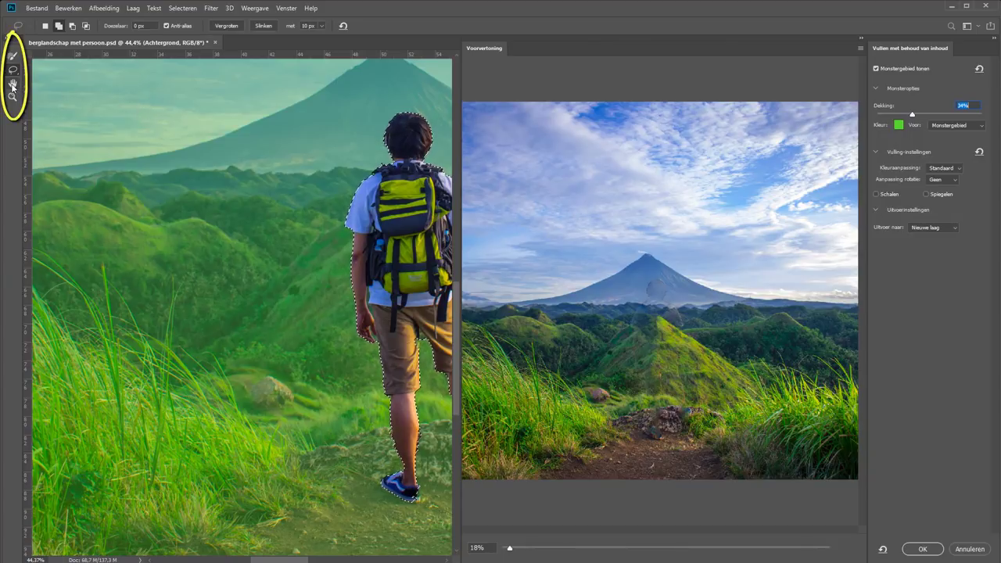
click(12, 83)
mouse_move(304, 311)
mouse_down()
mouse_move(117, 300)
mouse_move(112, 332)
mouse_up()
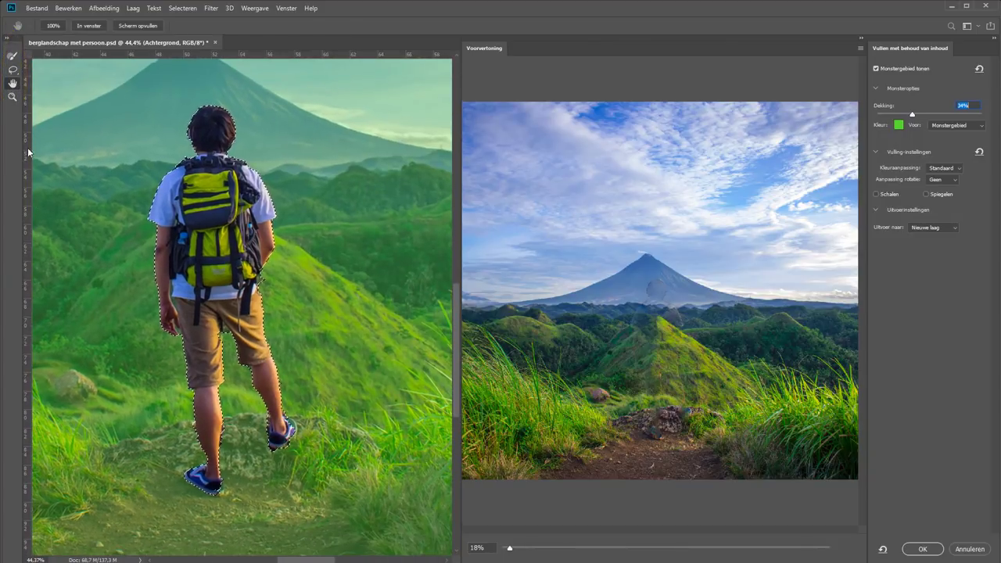
click(12, 96)
click(192, 26)
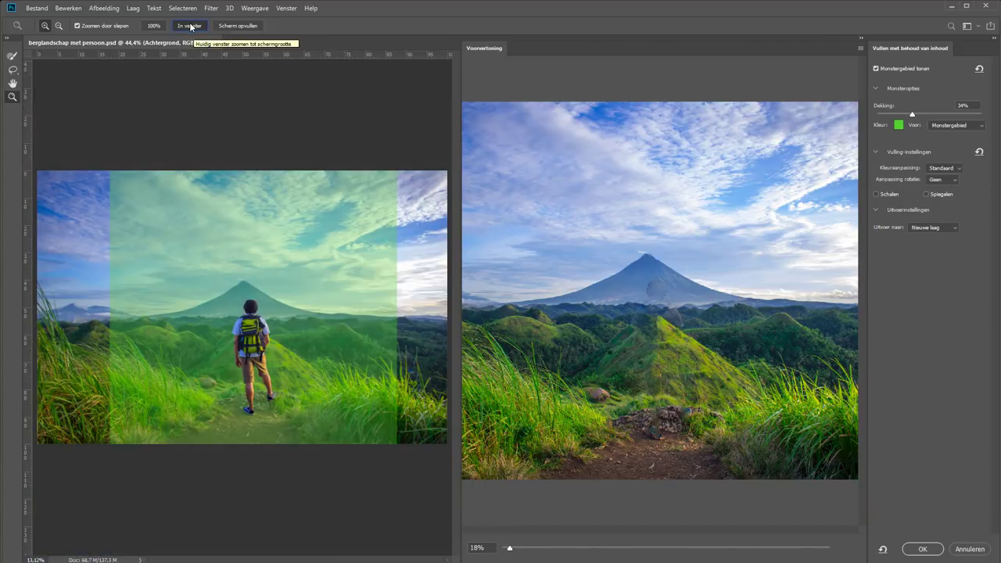
click(12, 56)
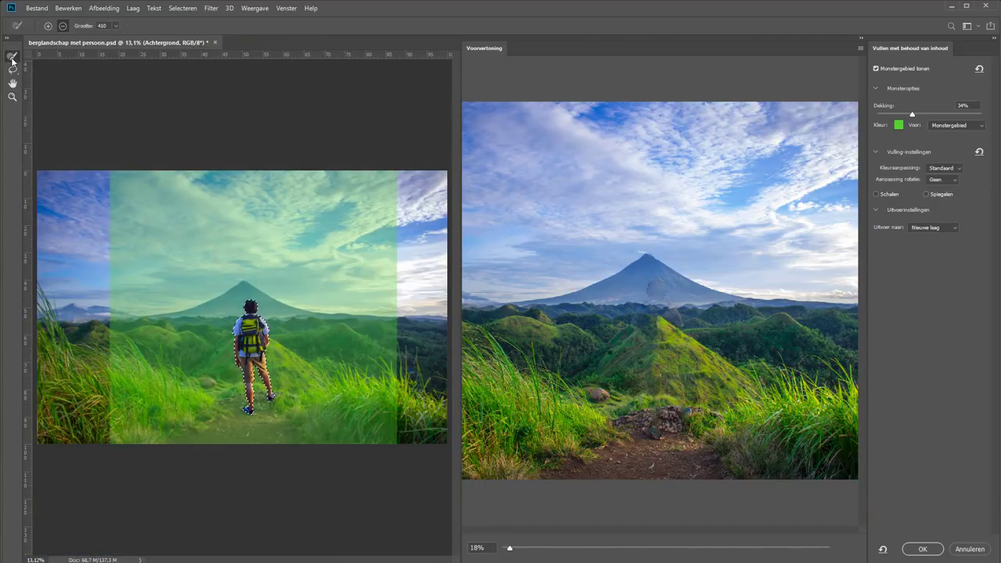
click(13, 70)
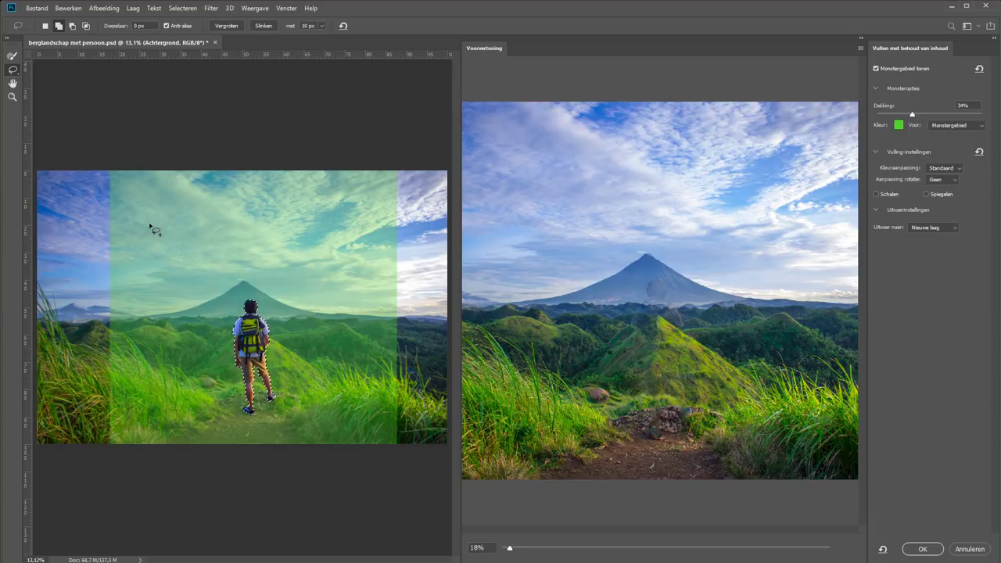
mouse_move(156, 221)
mouse_down()
mouse_move(179, 280)
mouse_move(155, 219)
mouse_up()
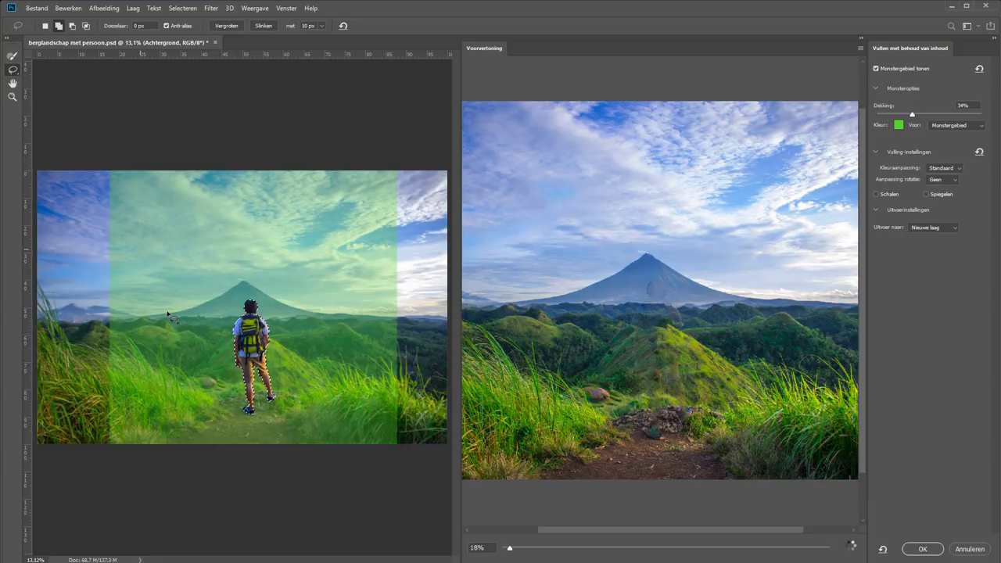
click(12, 96)
click(206, 258)
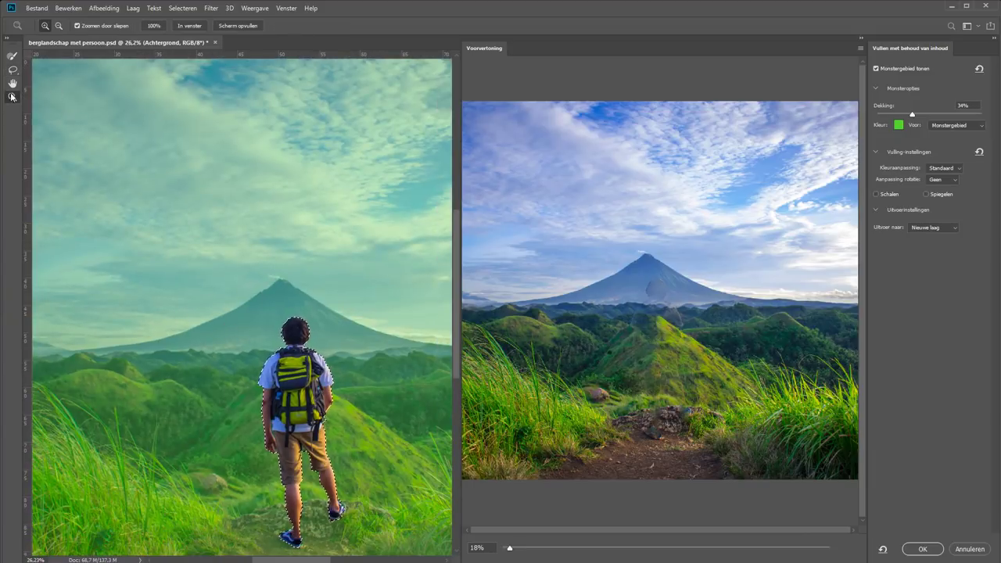
- Zoom the preview to 33%, expand the hiker selection 10 px, and feather it 3 px
scroll(232, 290, down, 5)
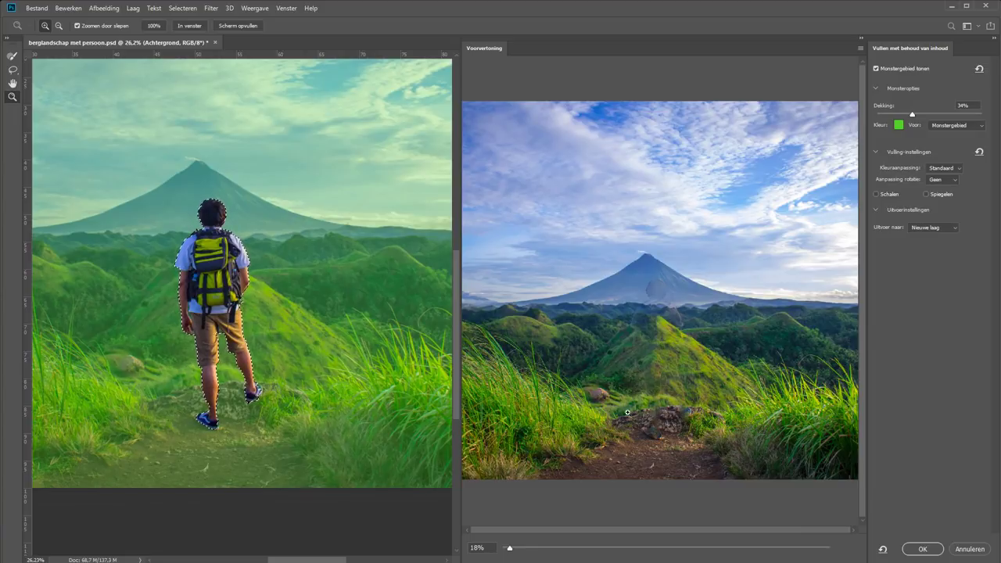
click(651, 302)
click(665, 317)
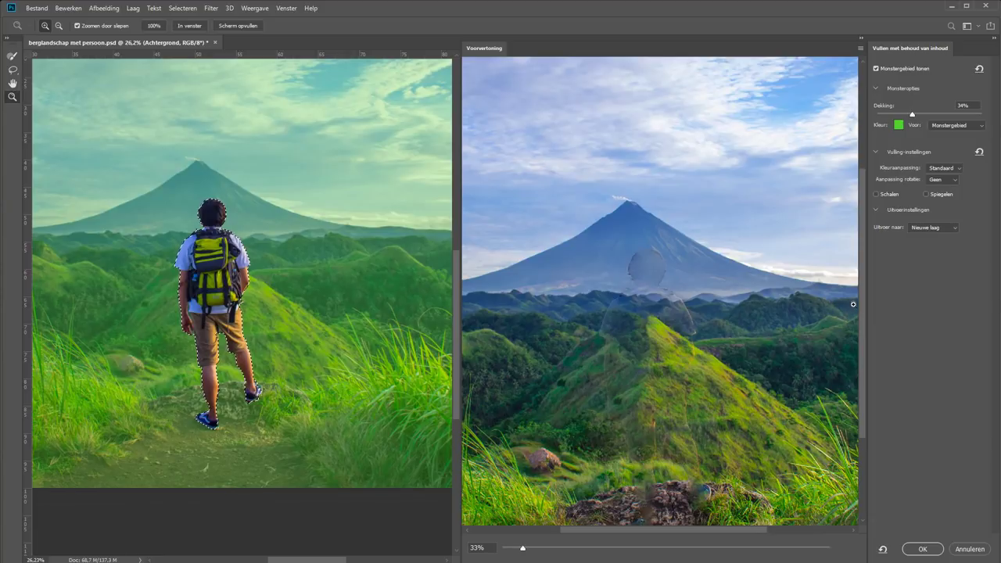
drag(863, 304, 866, 357)
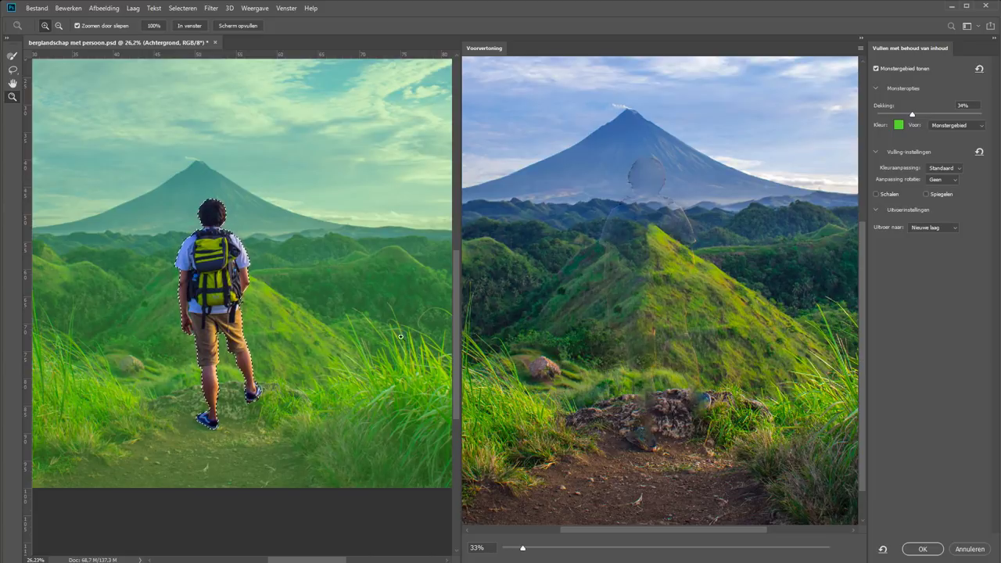
click(13, 69)
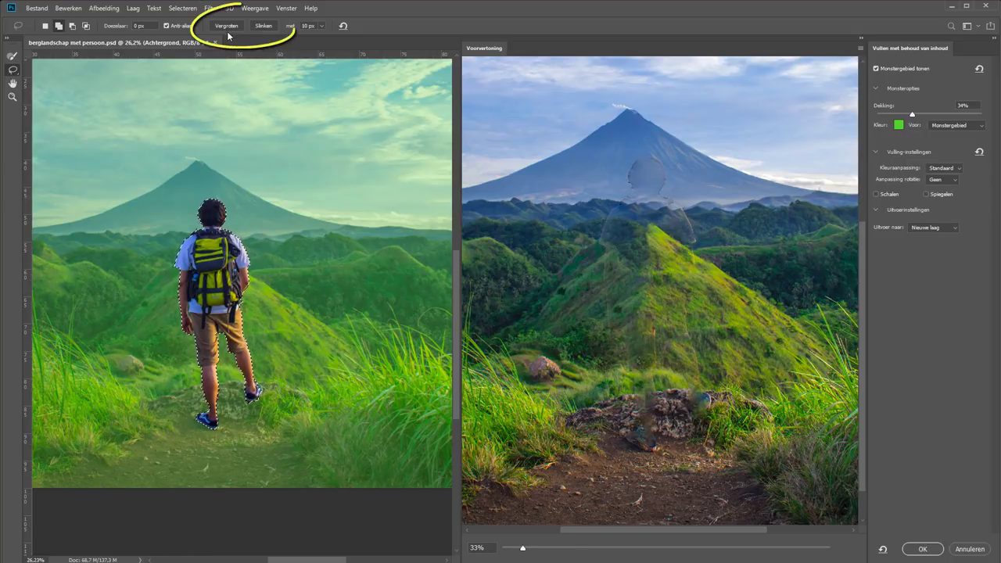
click(321, 26)
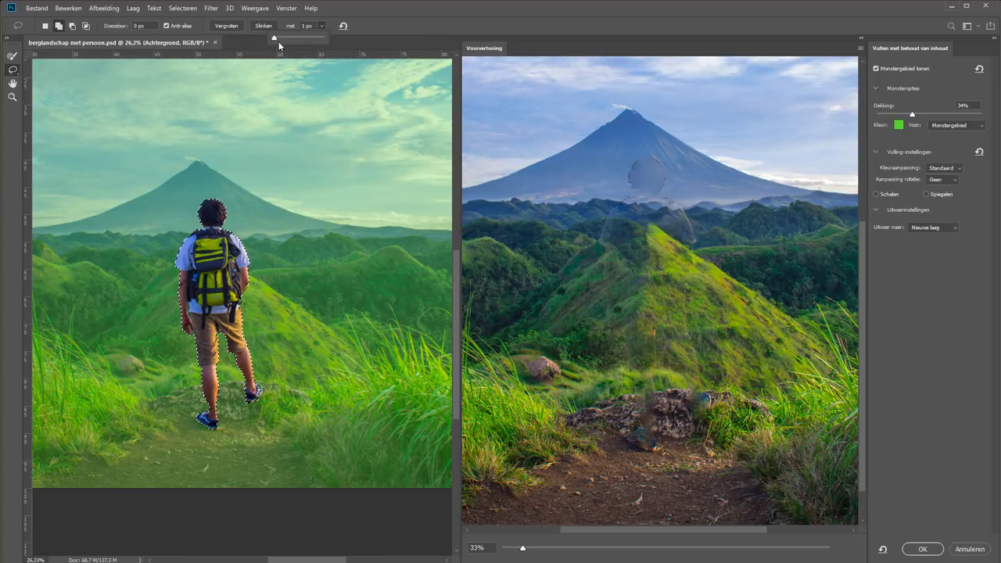
click(378, 24)
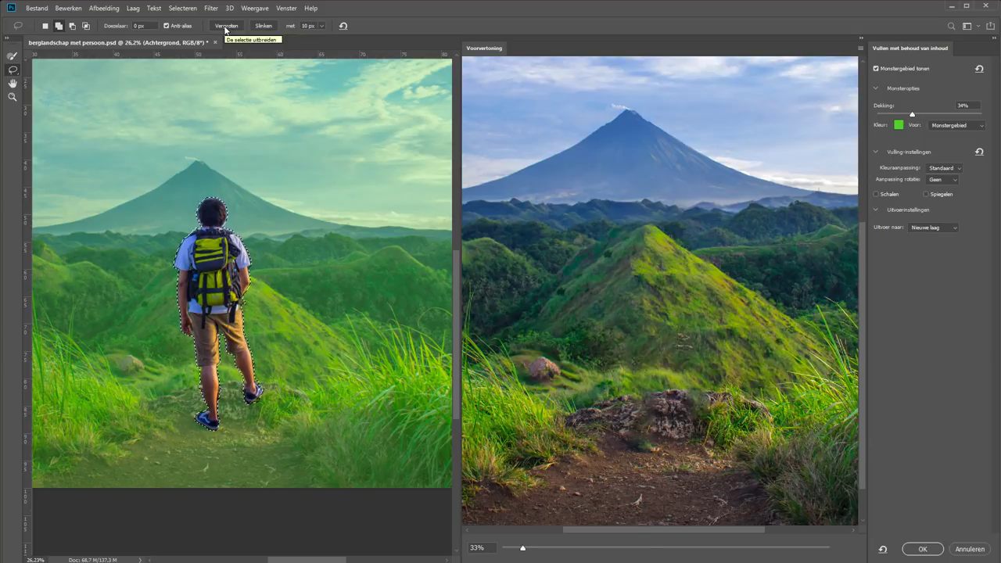
click(224, 27)
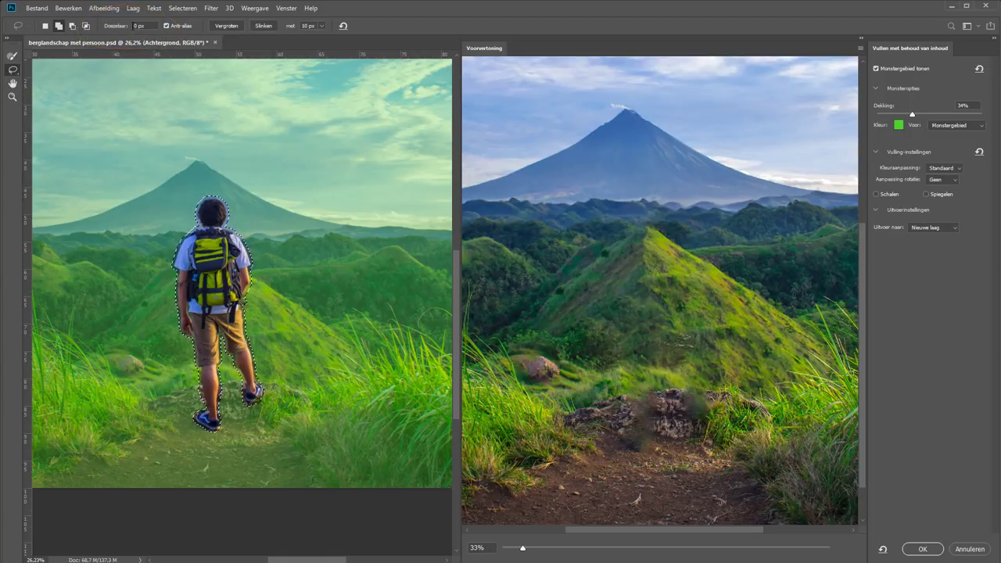
text(3)
key(Return)
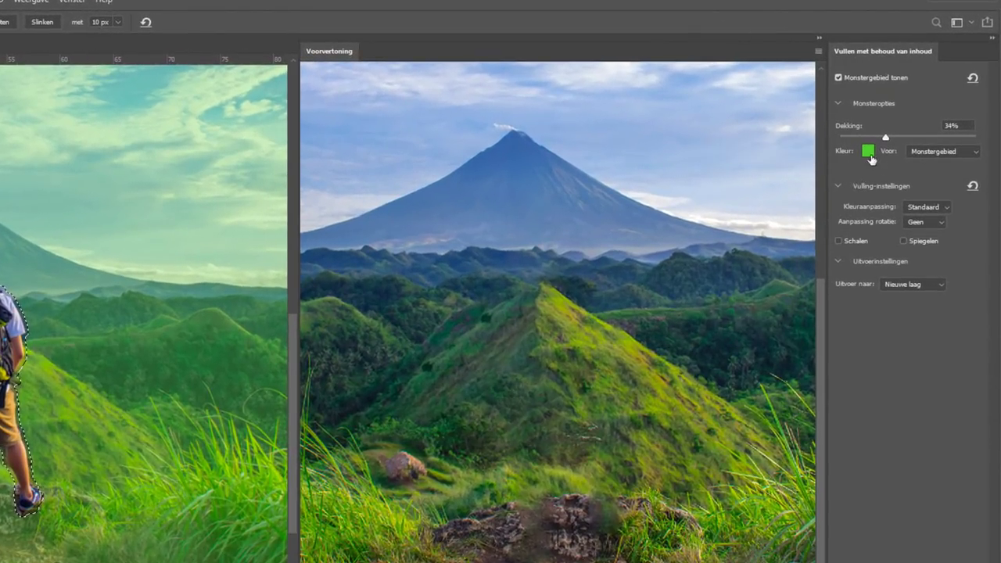
- Set the sampling overlay colour to dark red at 48% opacity
click(868, 152)
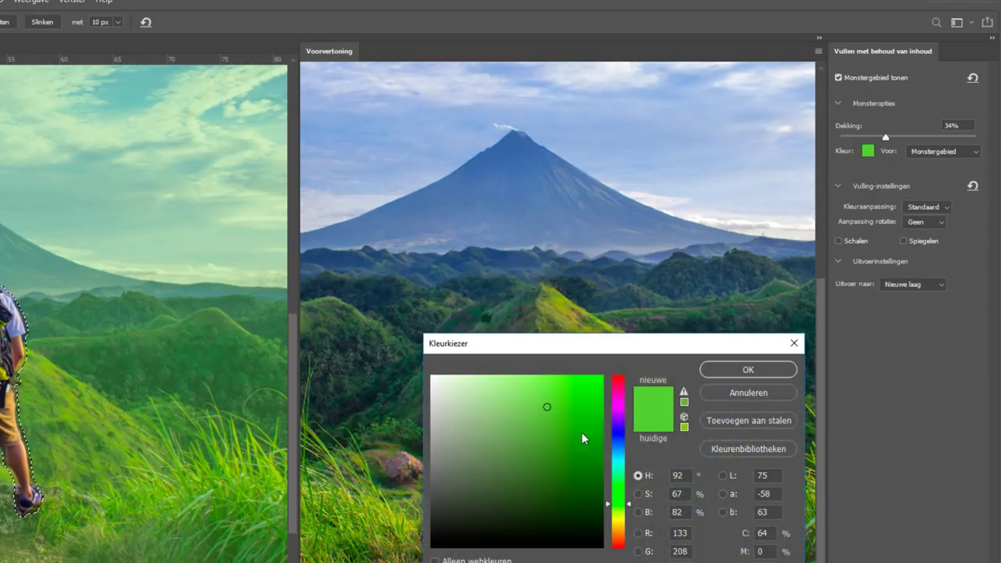
click(618, 383)
drag(581, 421, 602, 452)
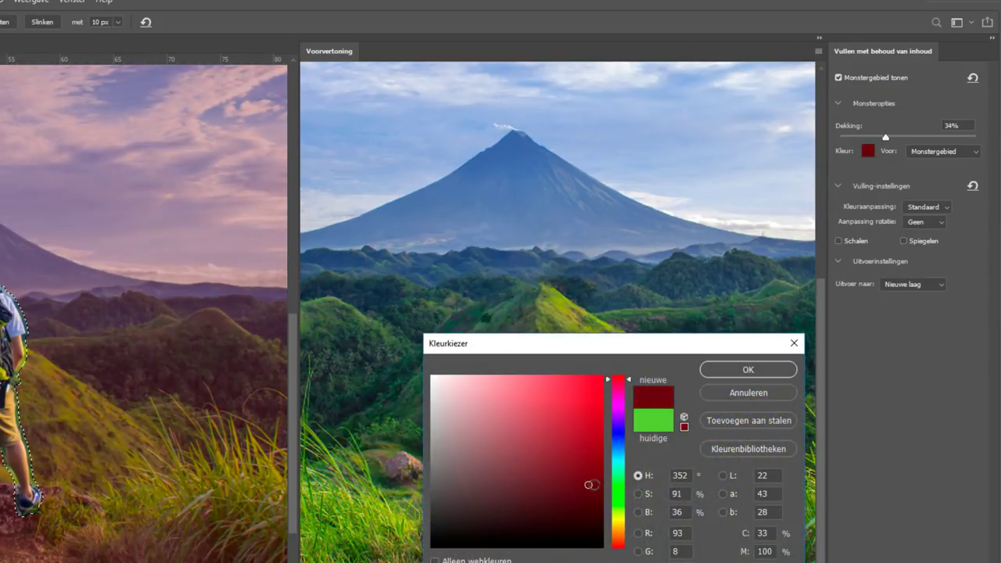
click(748, 369)
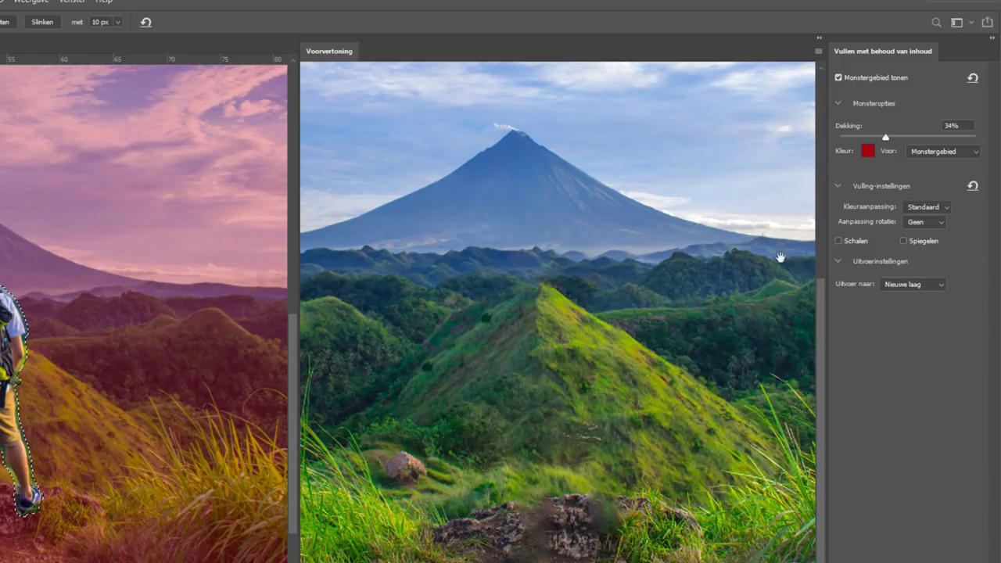
click(937, 137)
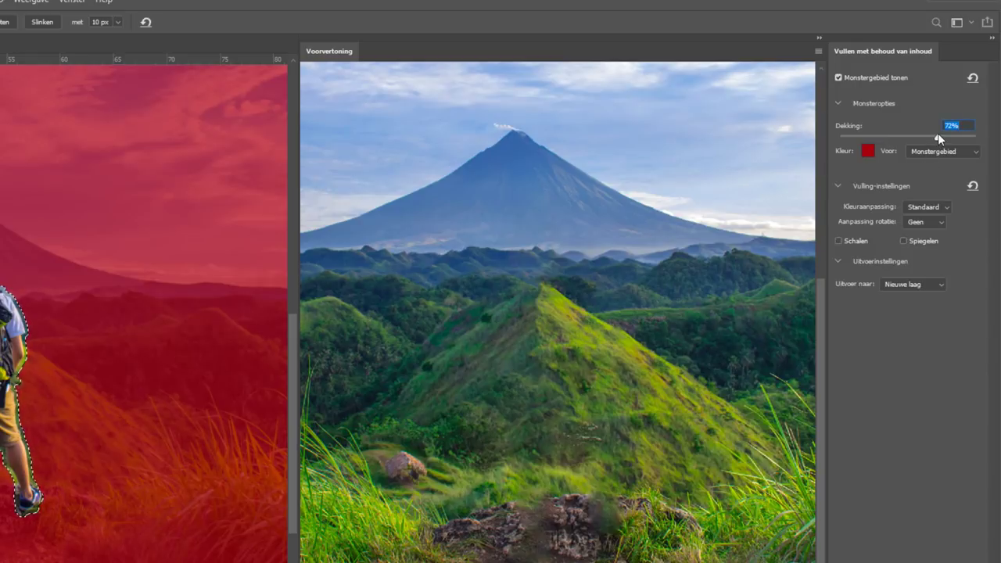
drag(938, 135, 905, 137)
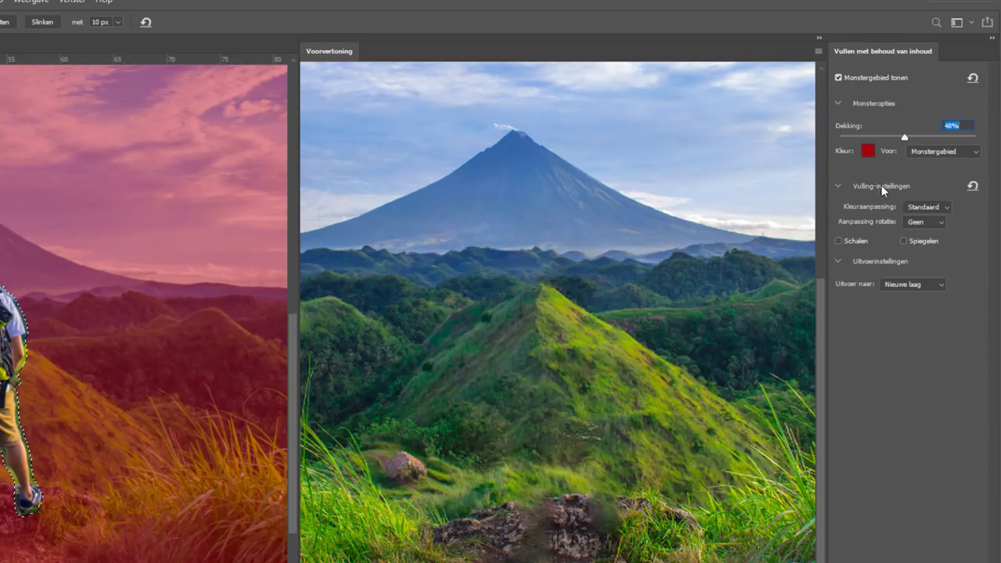
- Try the overlay on Uitgesloten gebied, then return it to Monstergebied
click(939, 151)
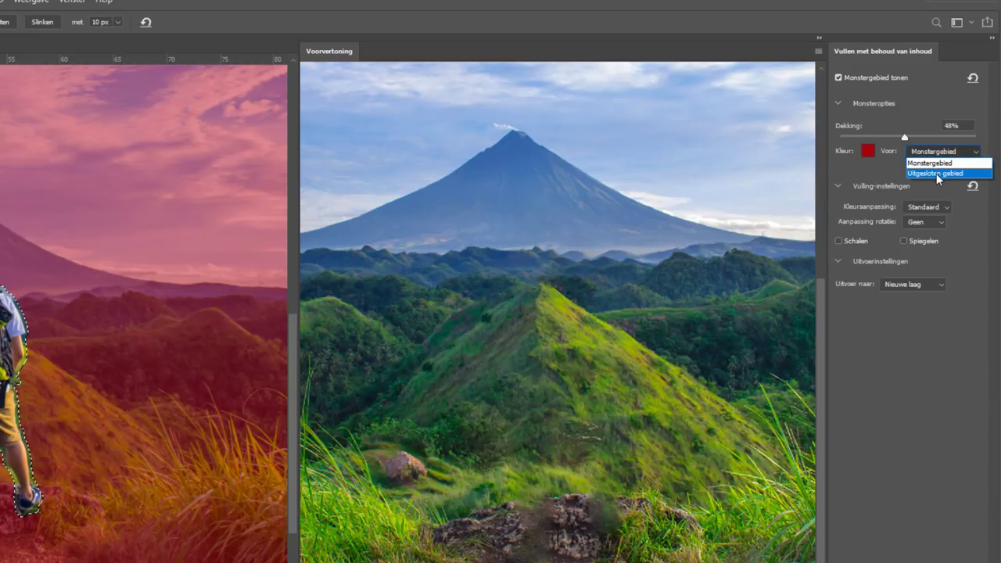
click(937, 171)
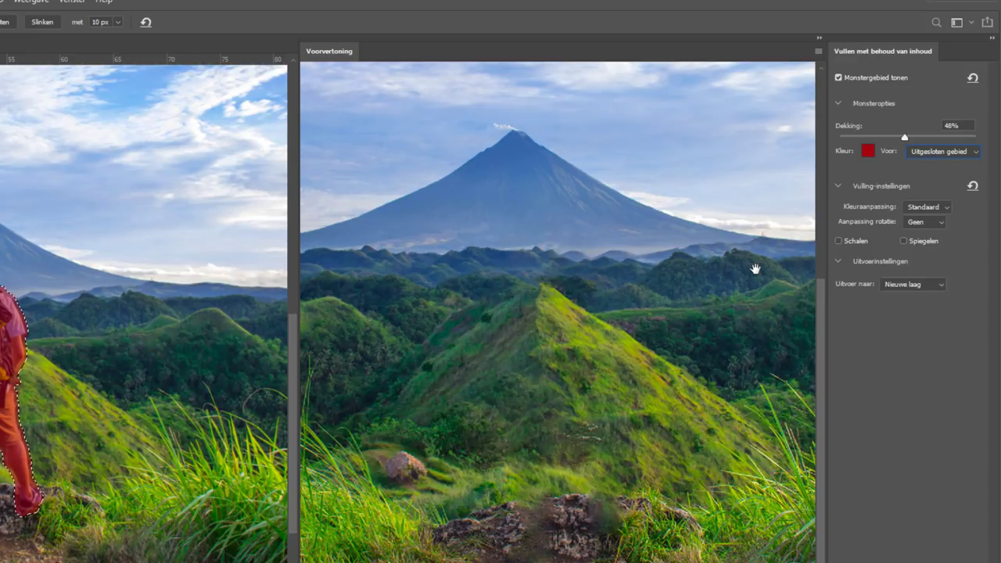
click(941, 151)
click(939, 163)
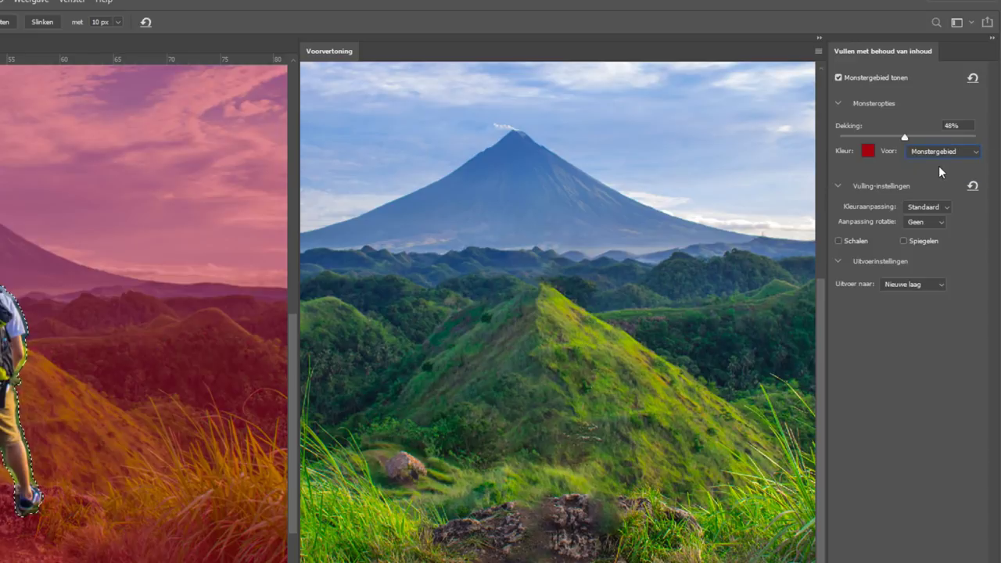
- Compare Kleuraanpassing off, Standaard and Zeer hoog, leaving it at Standaard
click(947, 207)
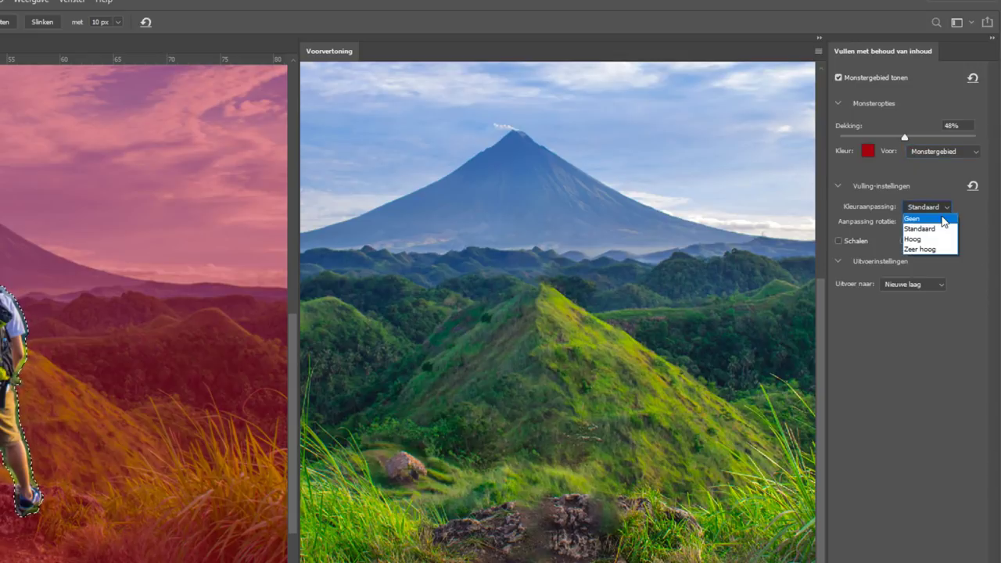
click(943, 218)
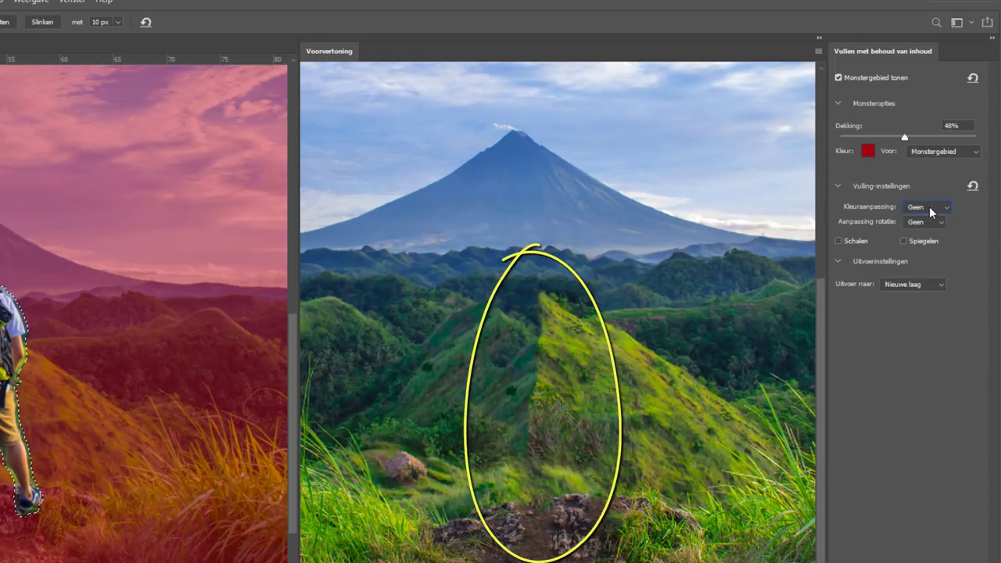
click(934, 208)
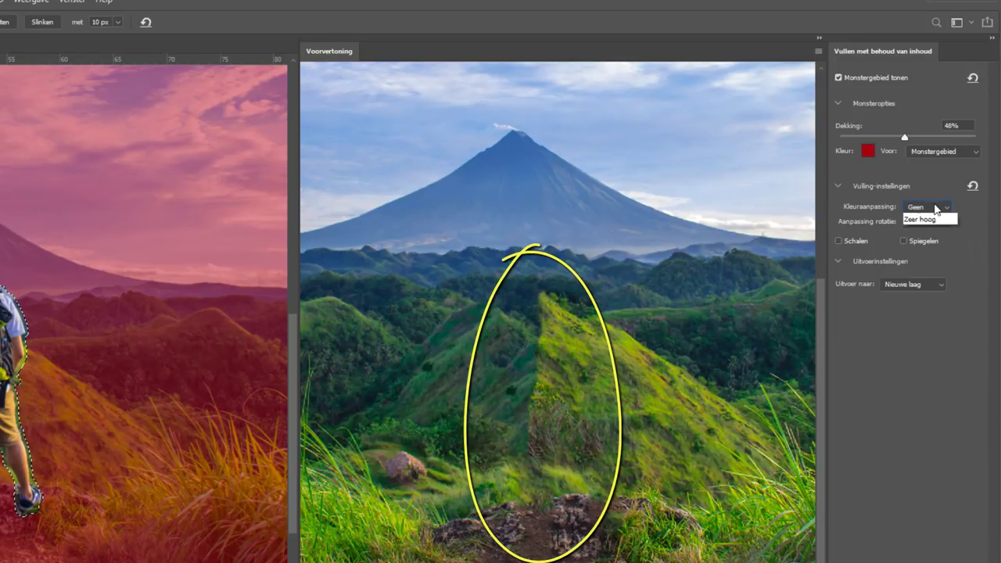
click(920, 229)
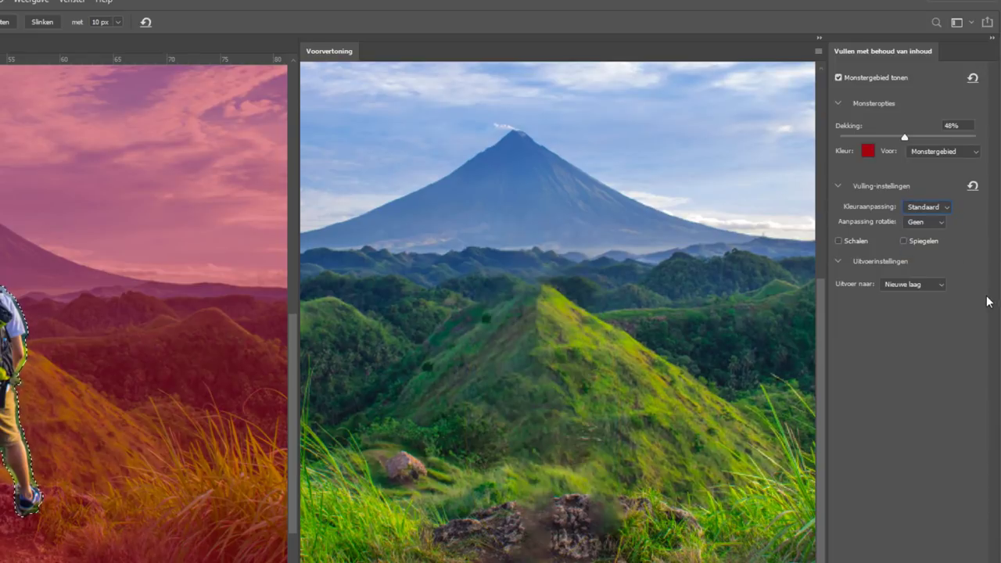
click(936, 209)
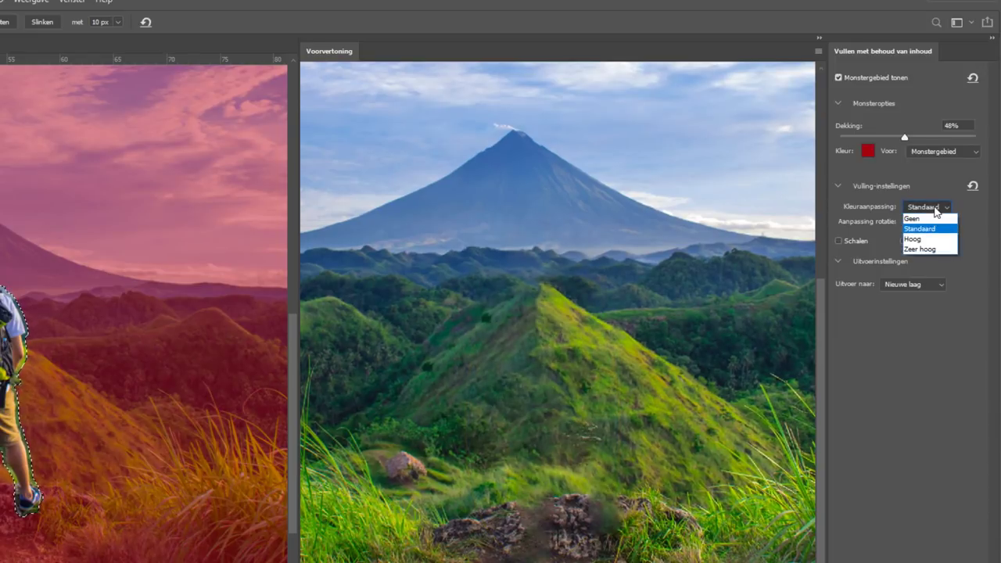
click(942, 249)
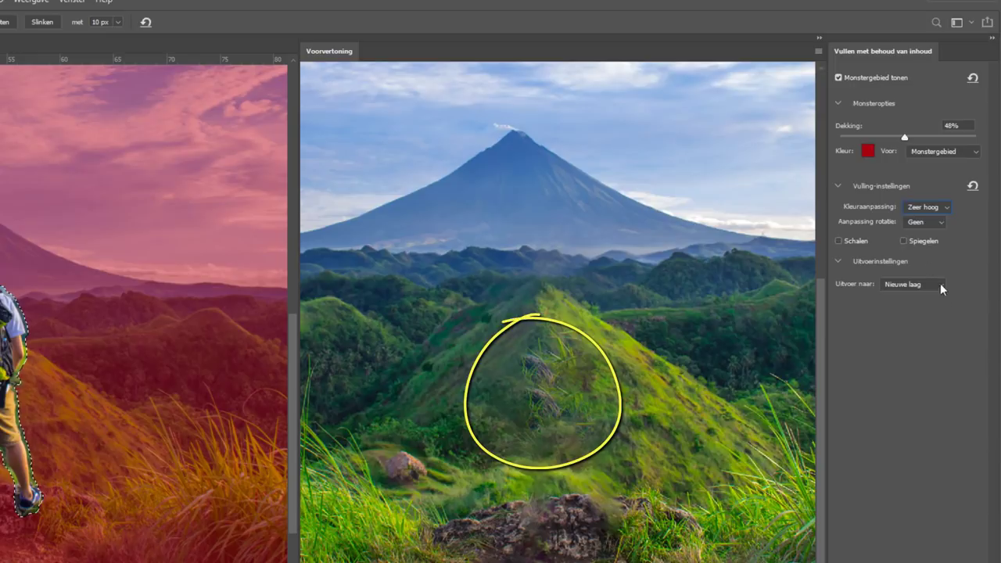
click(924, 207)
click(924, 229)
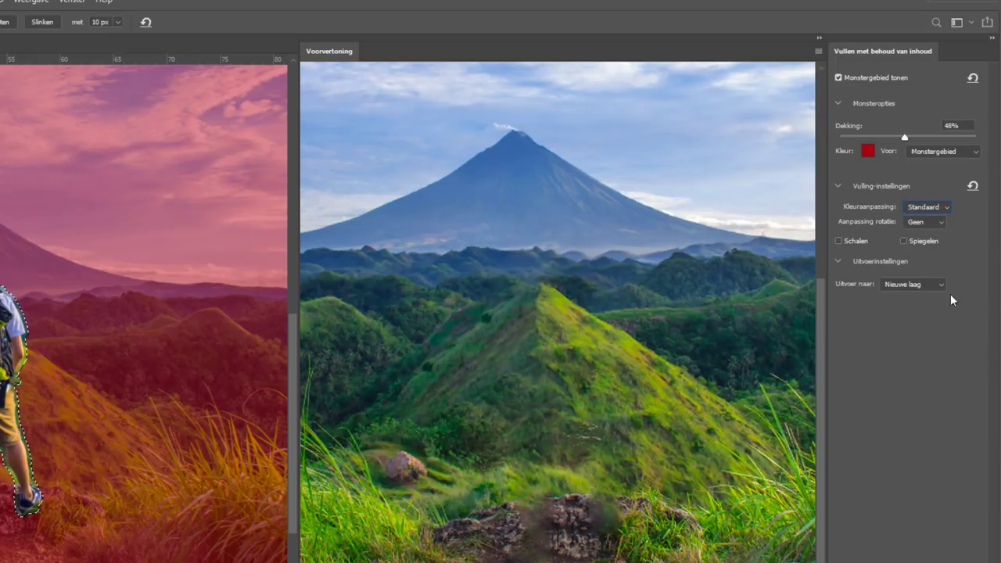
click(931, 222)
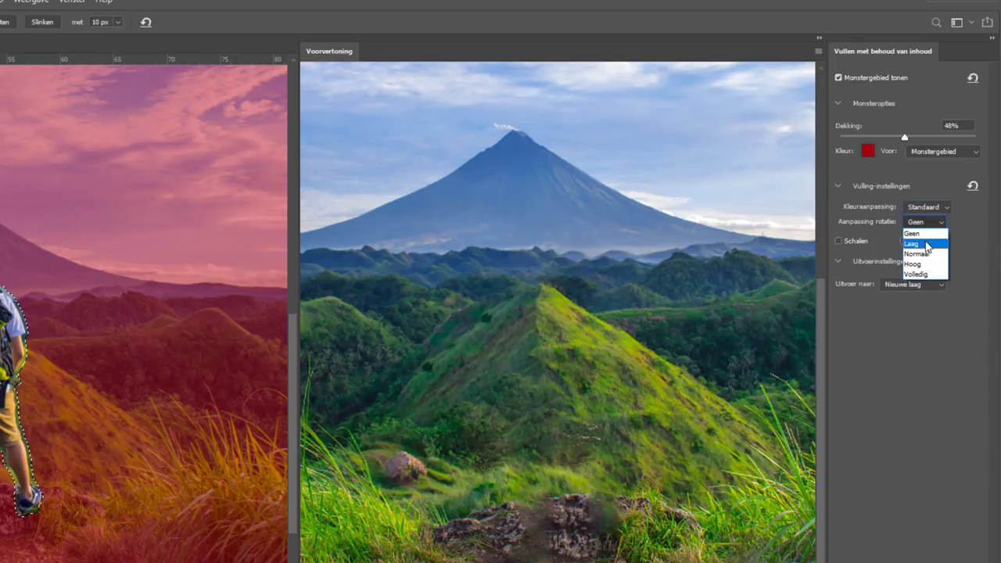
click(927, 235)
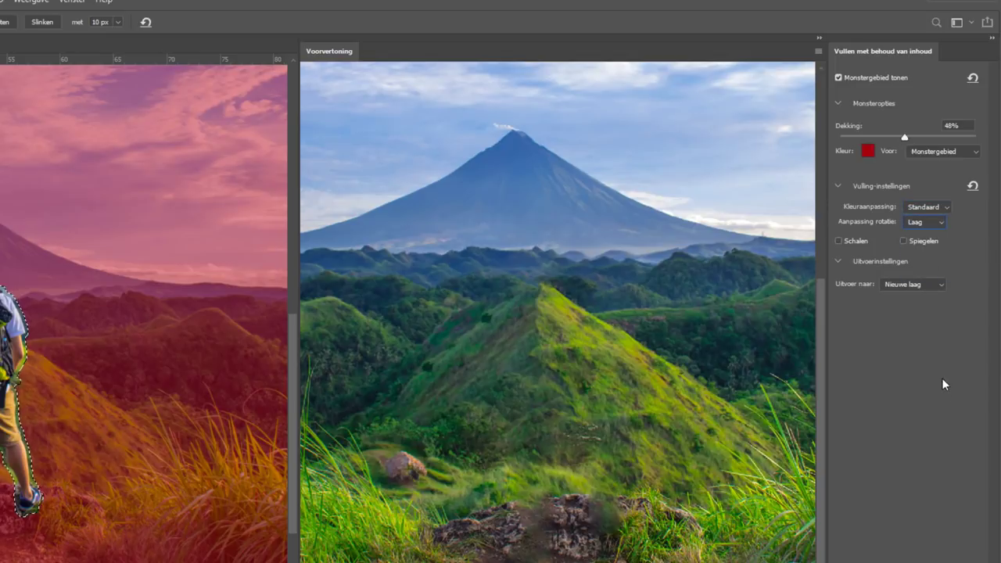
click(923, 223)
click(929, 264)
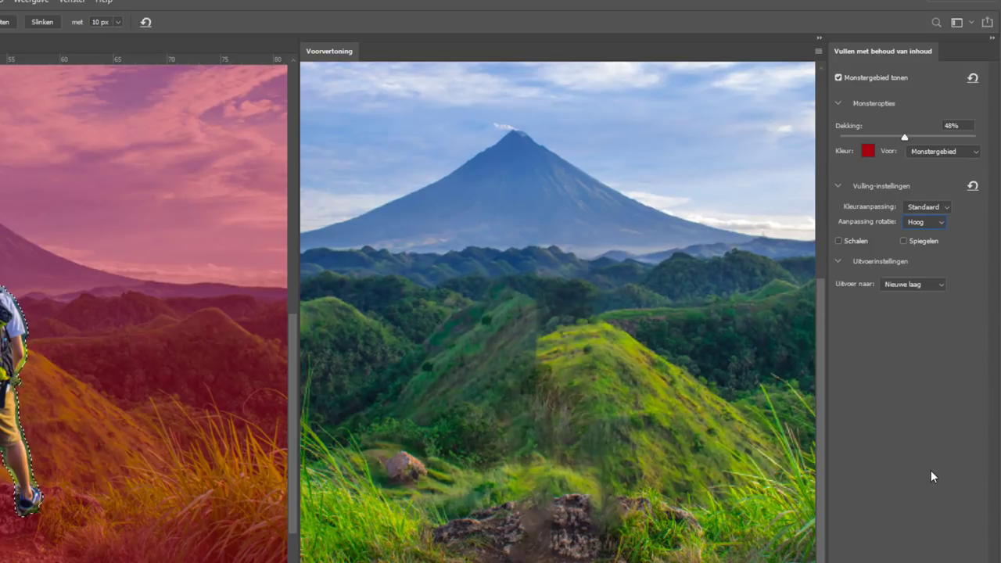
click(927, 221)
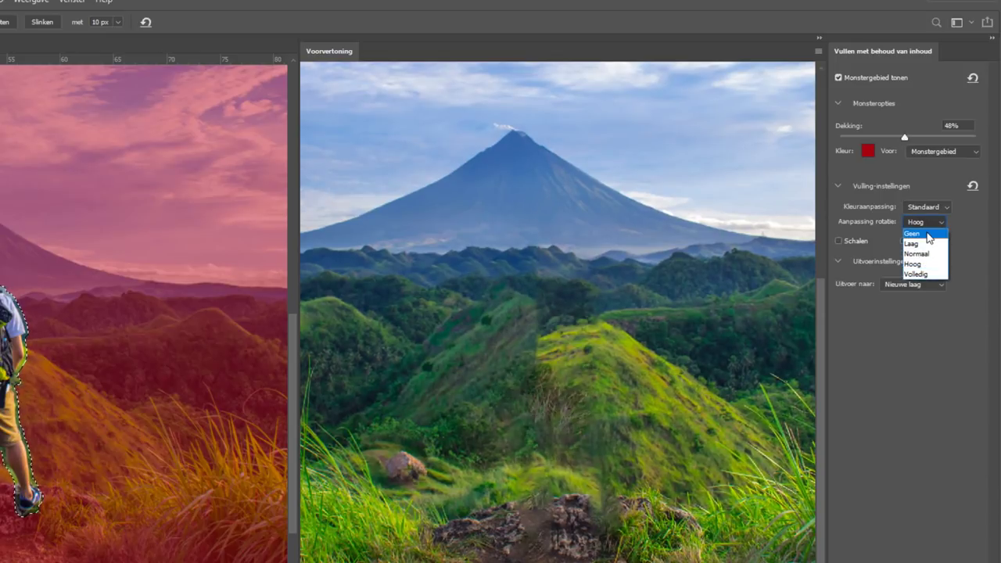
click(913, 233)
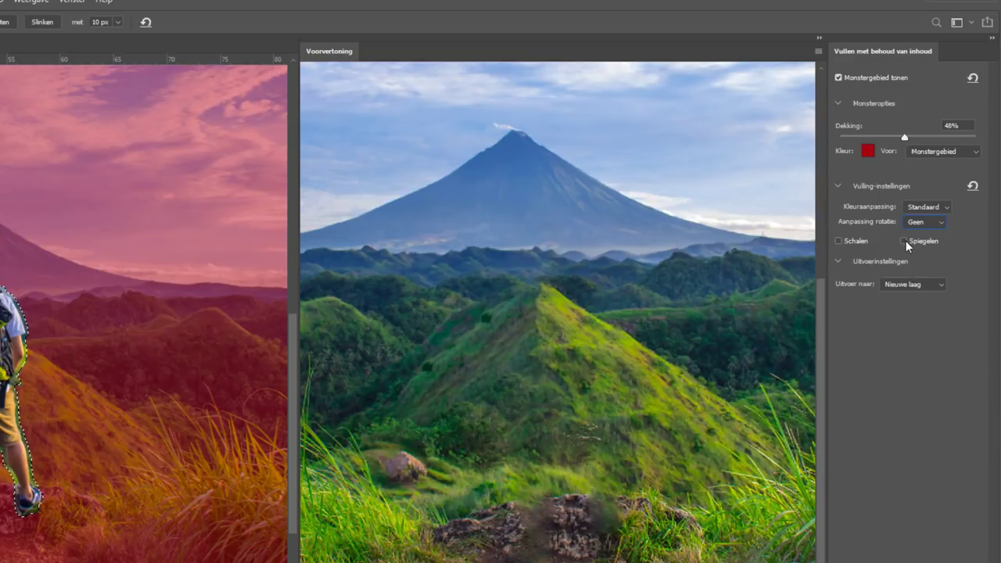
click(838, 241)
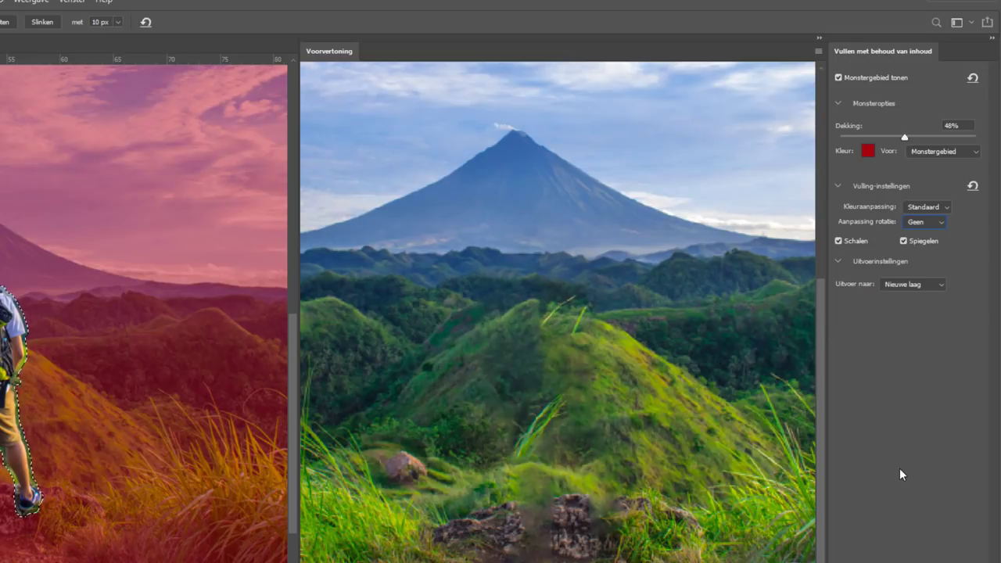
click(904, 241)
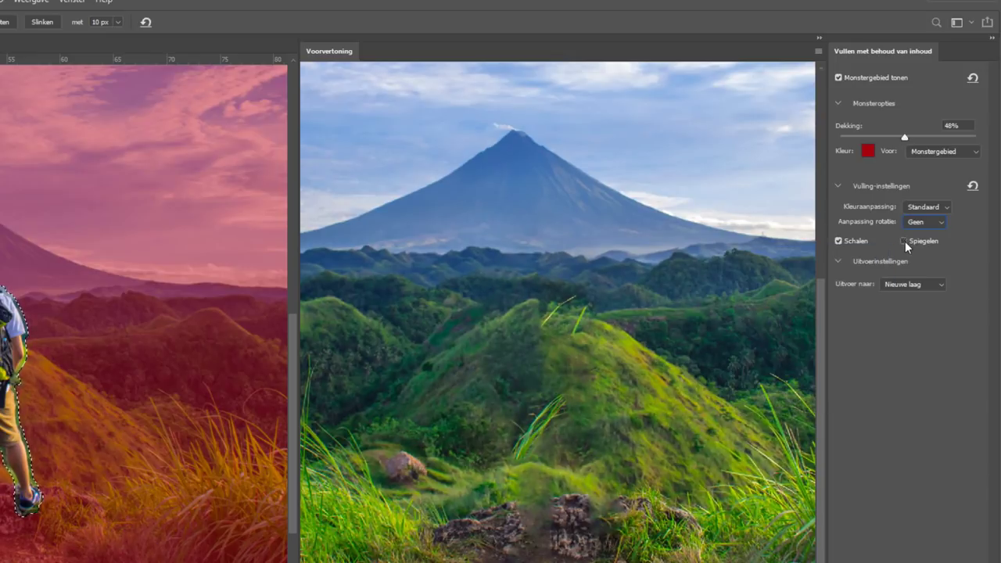
click(840, 241)
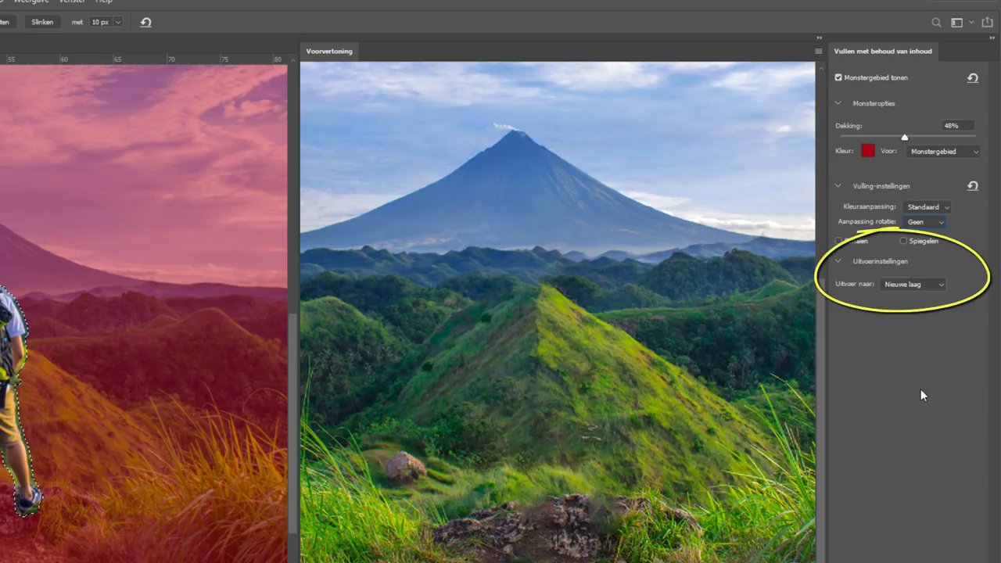
- Set the fill output to Nieuwe laag, apply it, and deselect the hiker
click(926, 286)
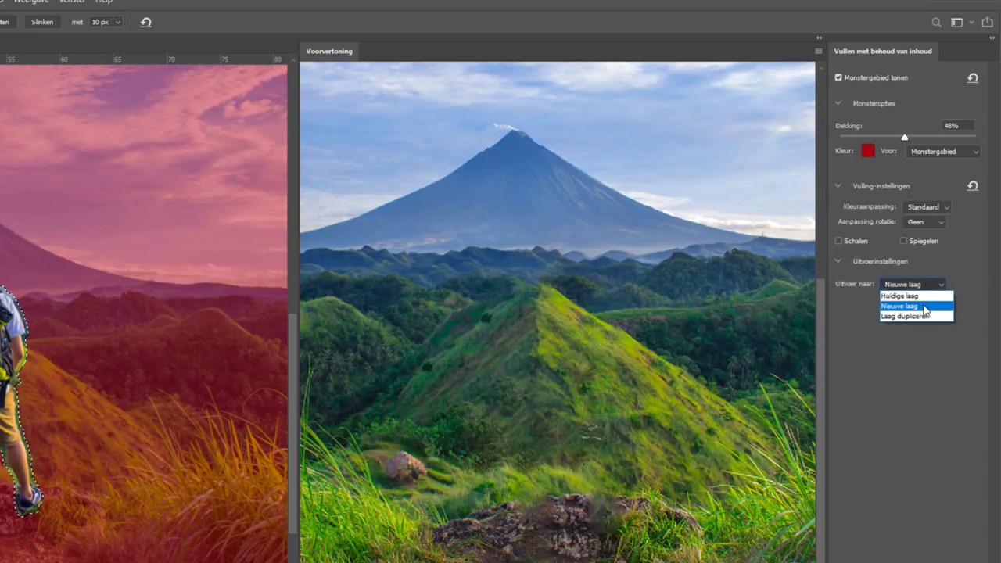
click(924, 306)
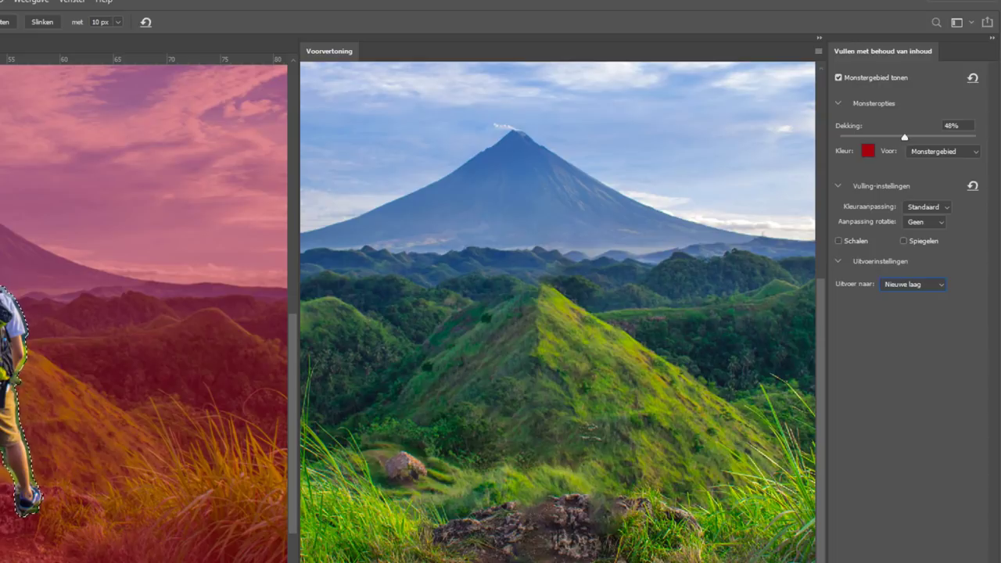
key(Return)
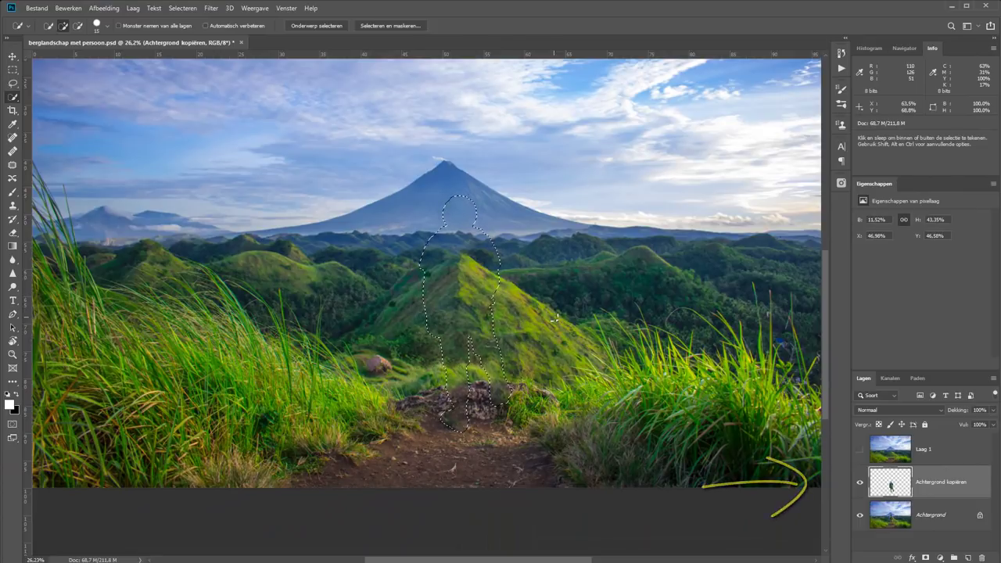
key(ctrl+d)
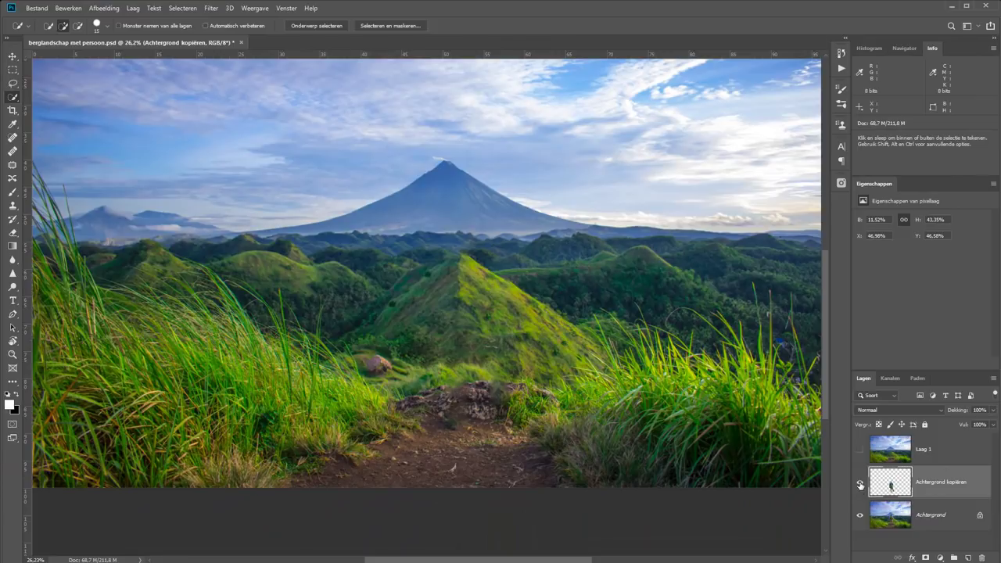
- Toggle the Achtergrond kopiëren layer's visibility, including Alt-solo, to compare the patched result
click(861, 485)
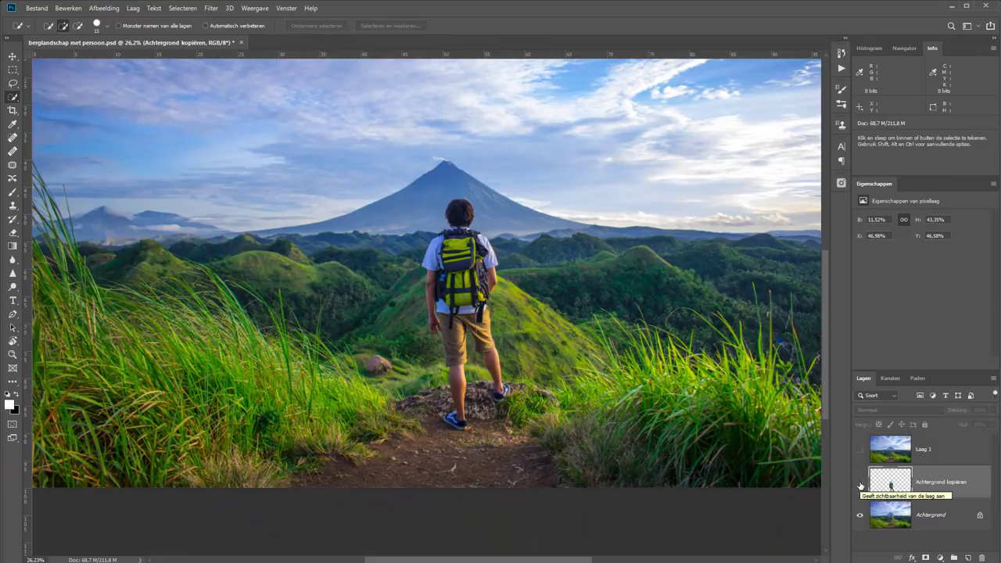
click(861, 485)
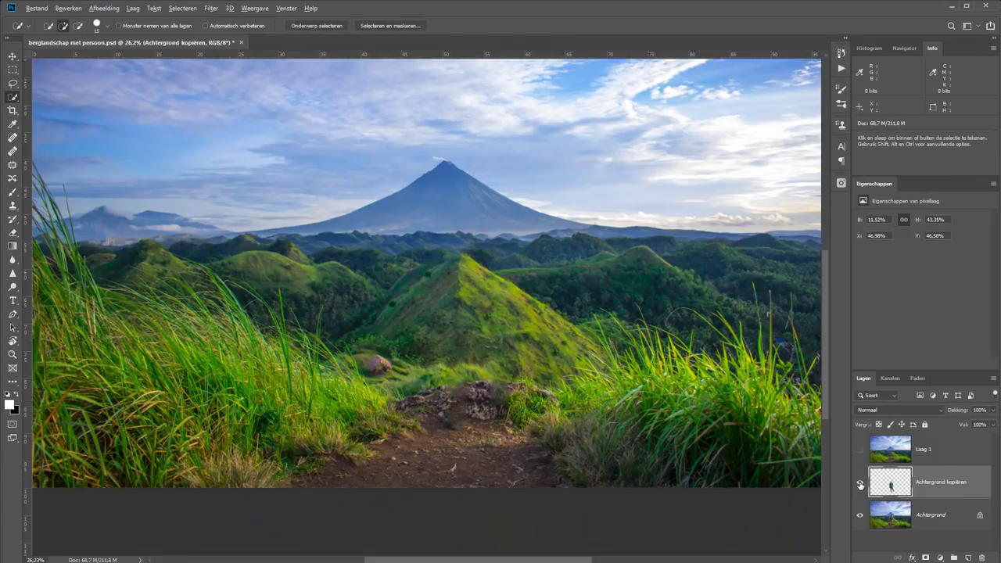
key(alt)
alt+click(861, 485)
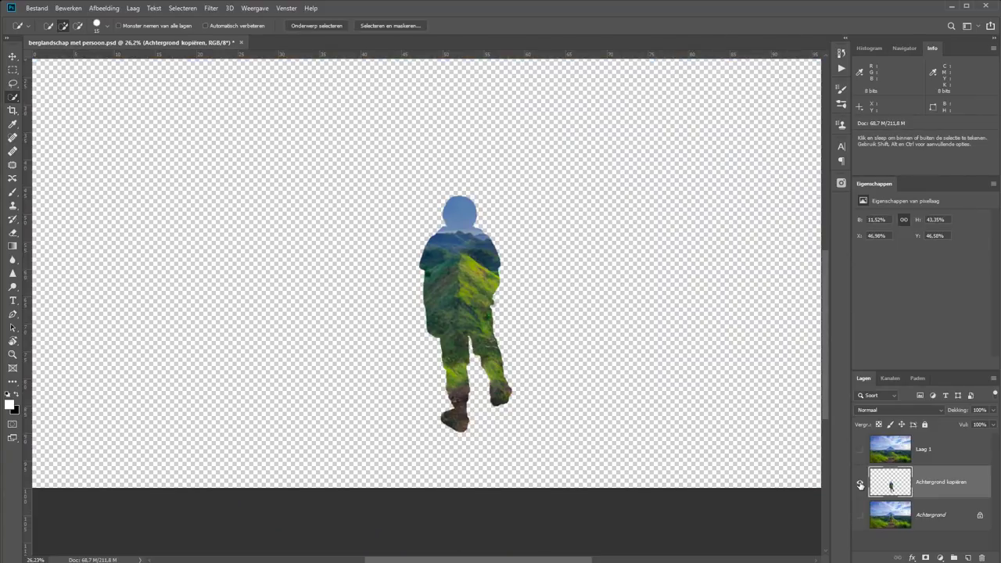
alt+click(861, 485)
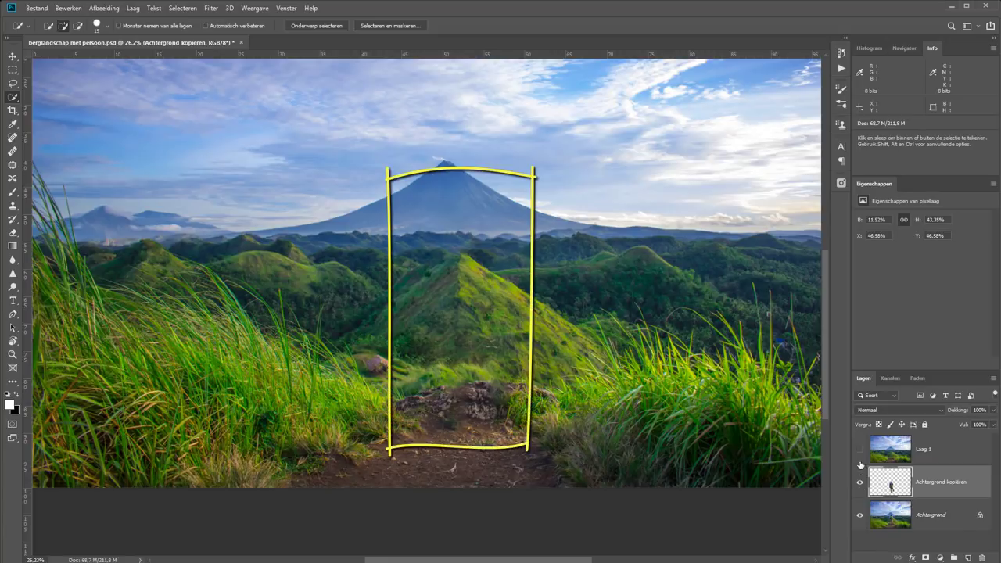
click(860, 449)
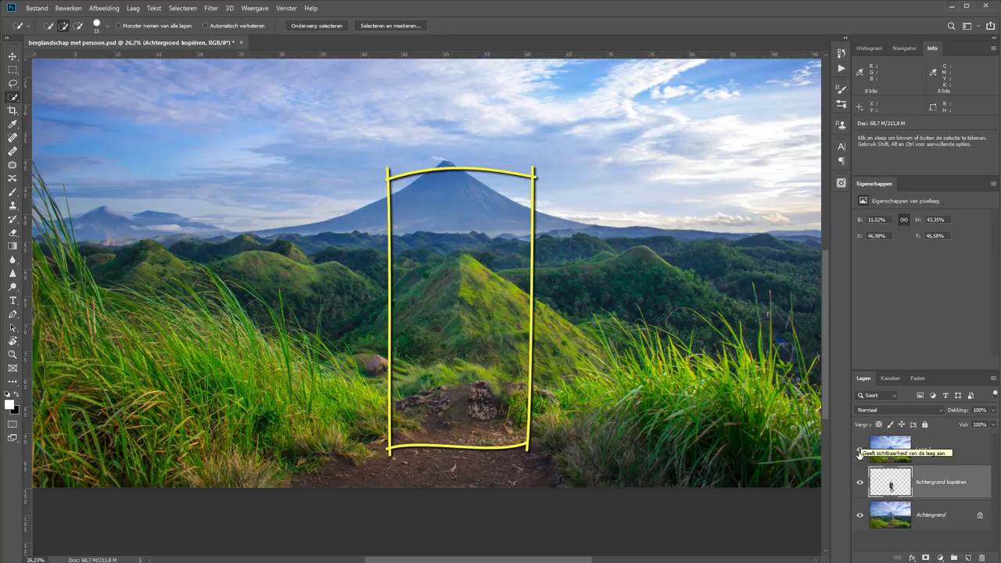
click(860, 452)
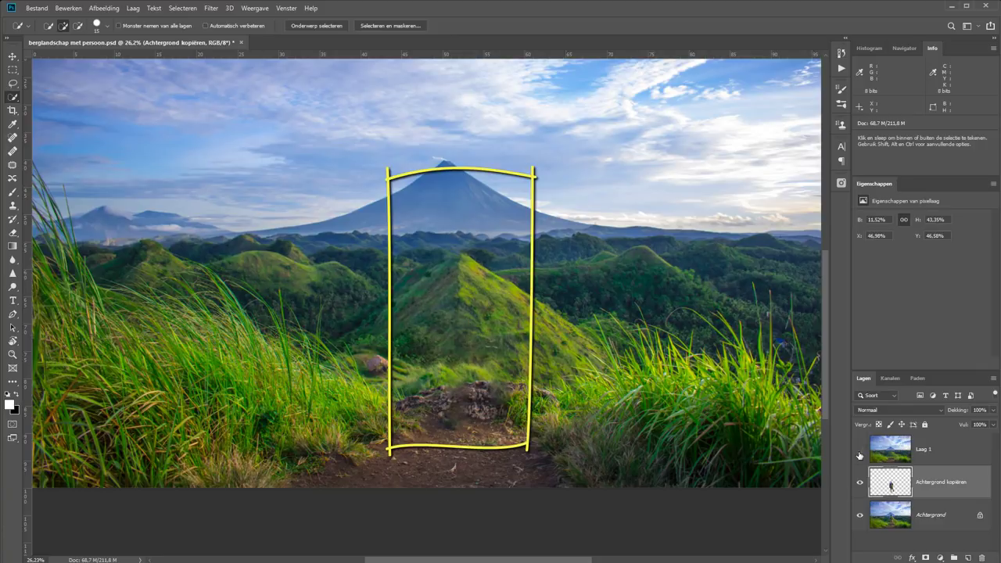
click(860, 452)
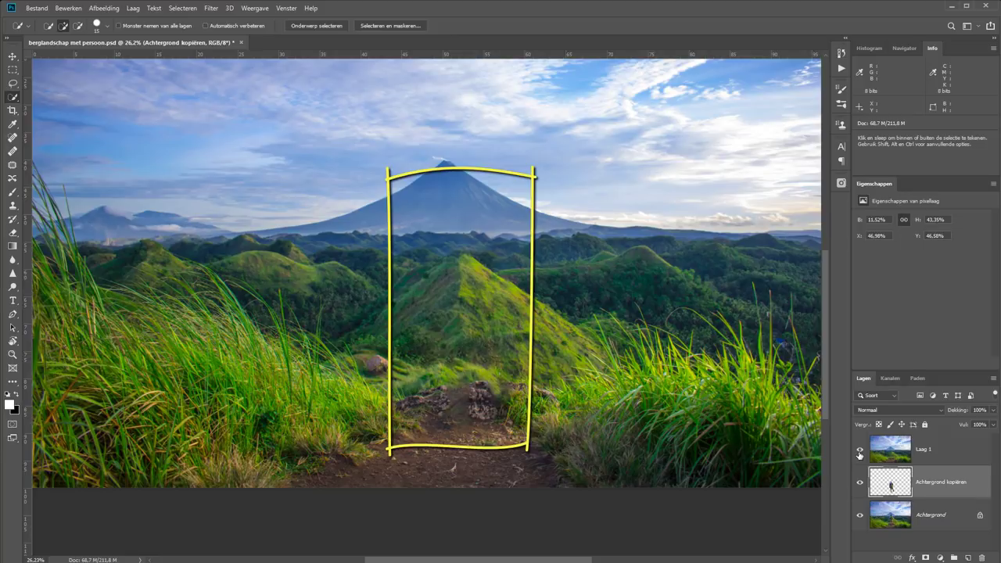
click(859, 452)
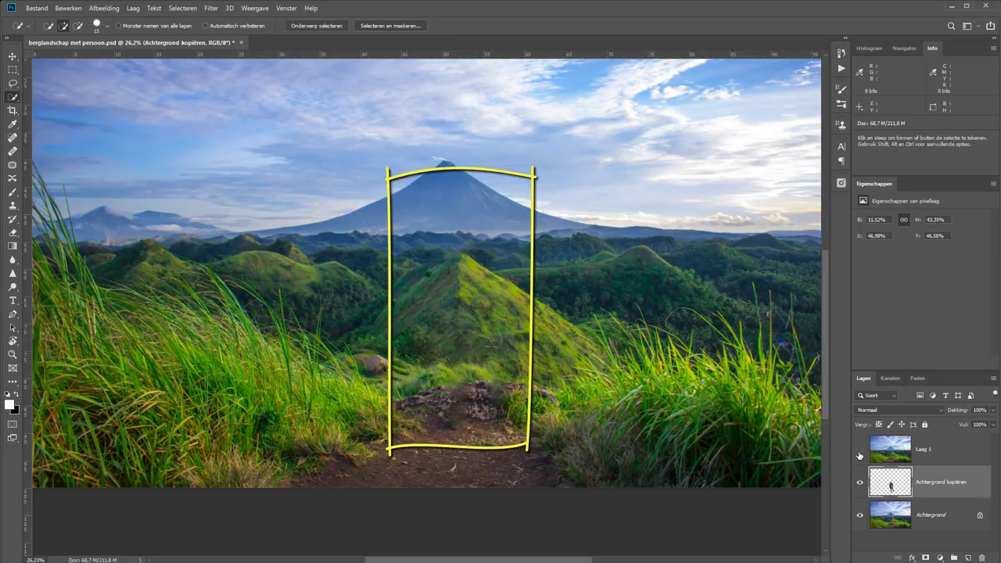
click(860, 452)
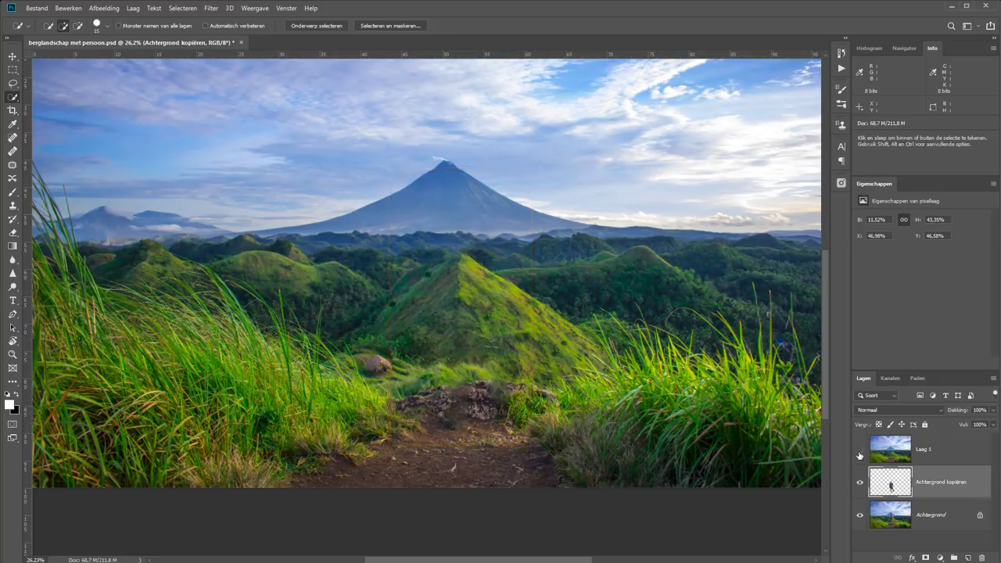
click(860, 452)
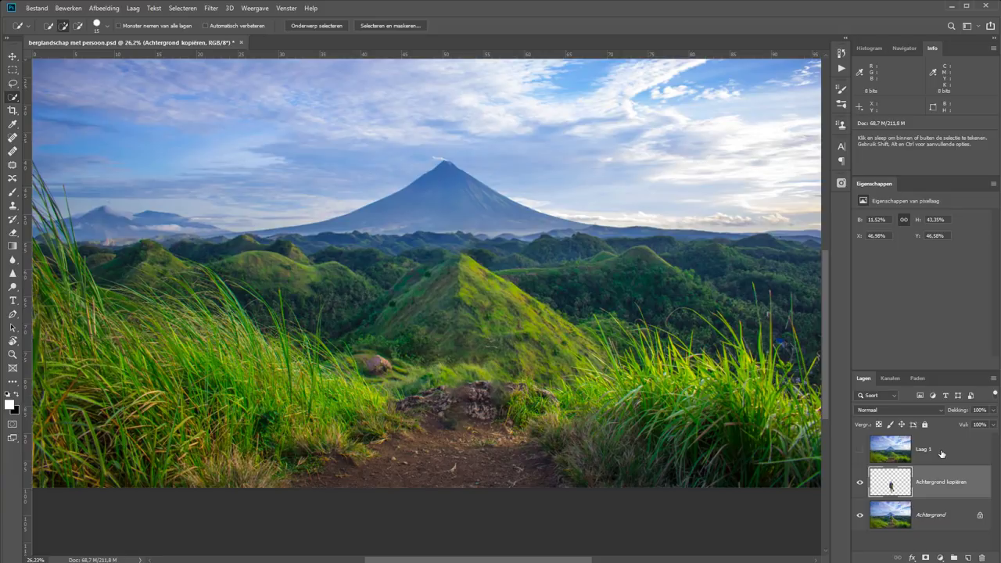